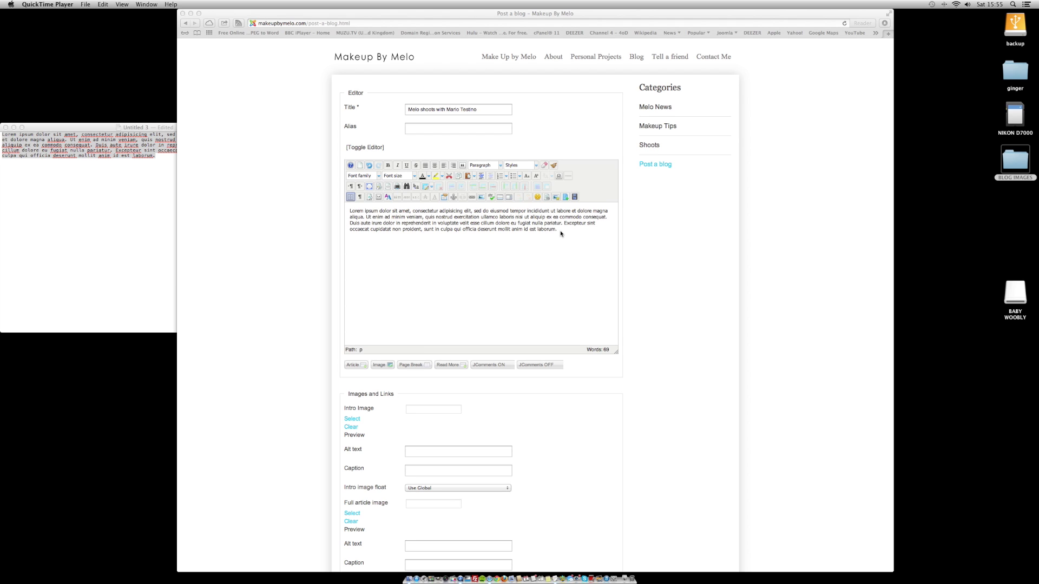
Step: Open the Image Manager at the start of the article text and browse to the BLOG IMAGES folder
click(350, 212)
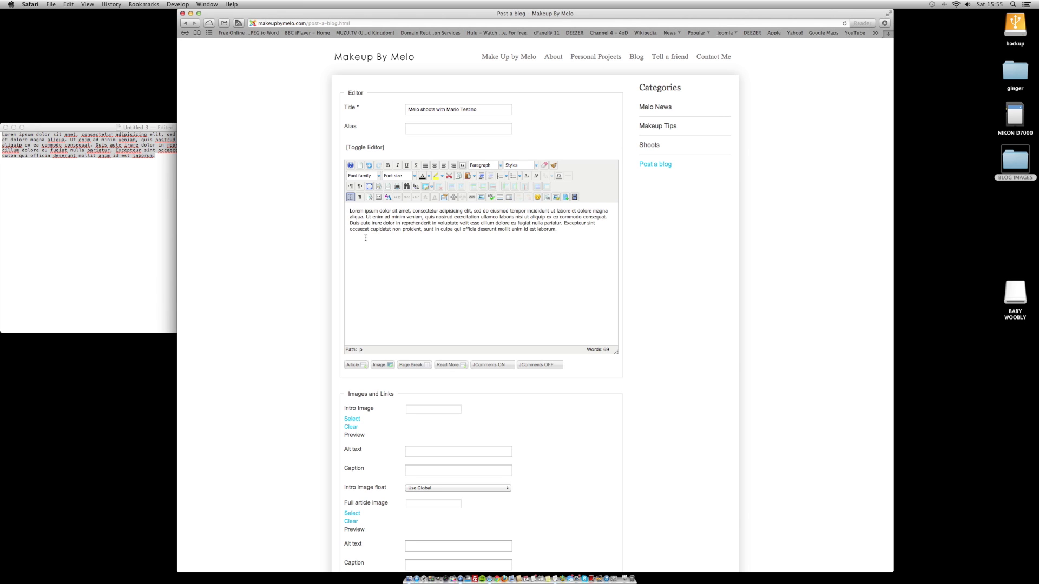
click(481, 197)
click(481, 198)
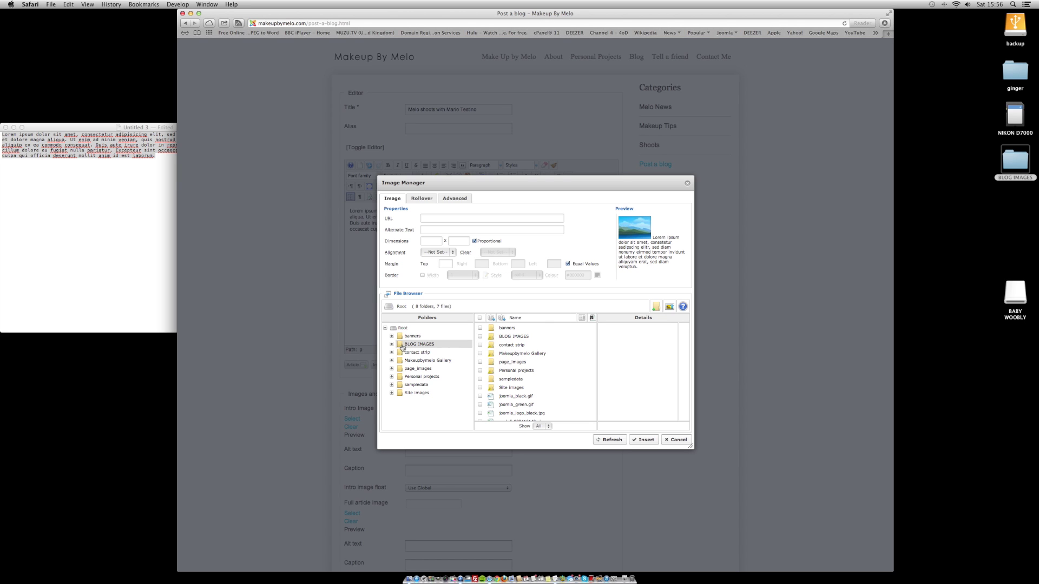
click(400, 346)
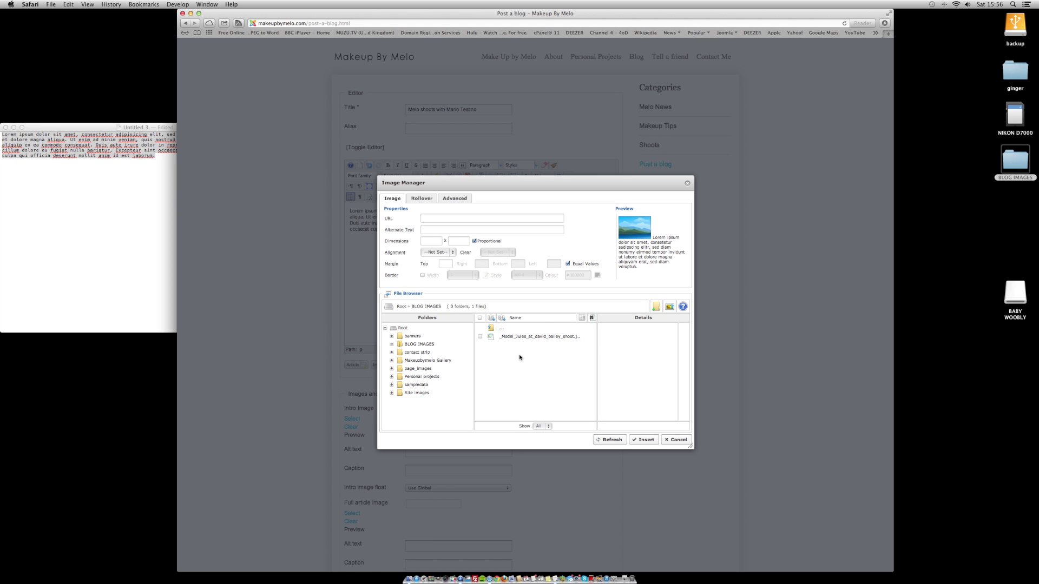
Step: Upload the two JPG files starting with 40645 and 40793 from the desktop's BLOG IMAGES folder into the current image folder
click(671, 307)
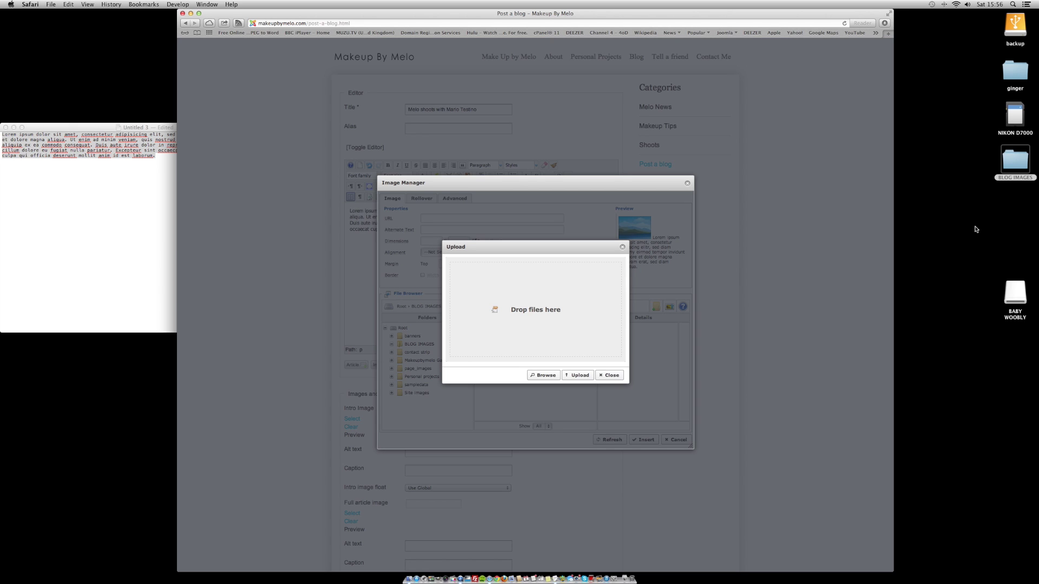
click(1013, 161)
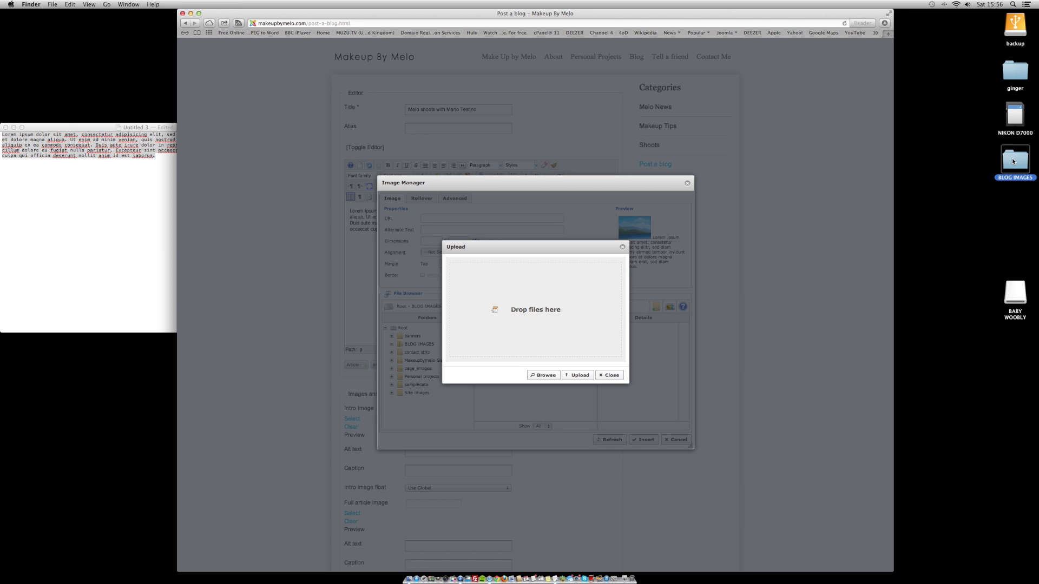
double_click(1013, 161)
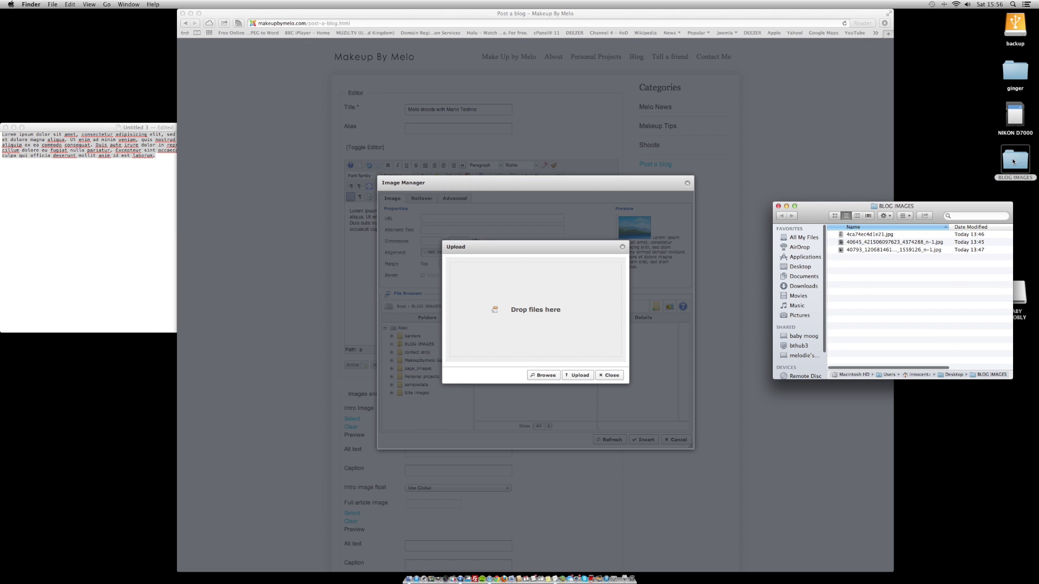
click(849, 243)
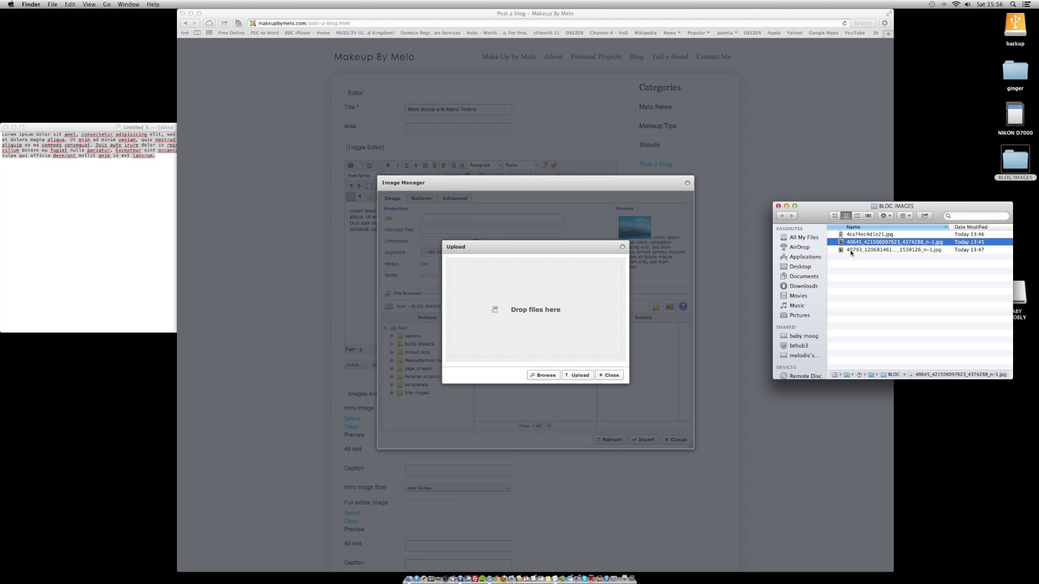
shift+click(850, 250)
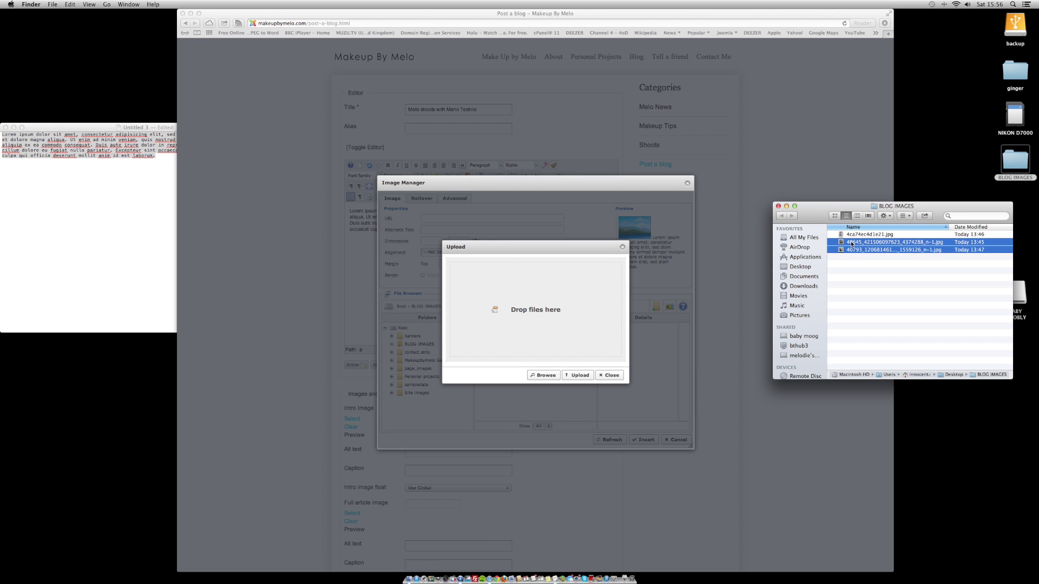
drag(852, 243, 511, 292)
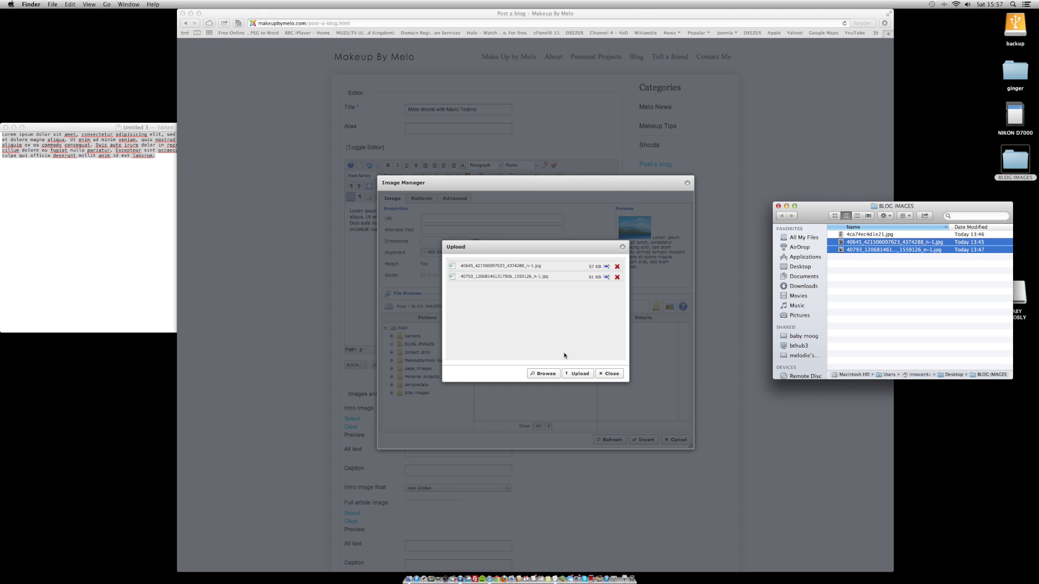
click(580, 374)
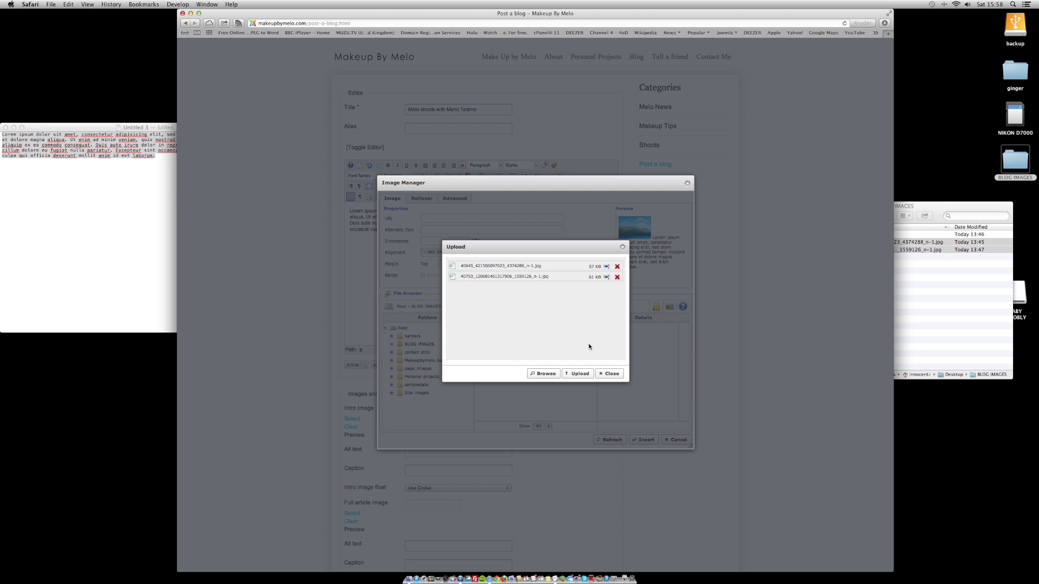
click(577, 375)
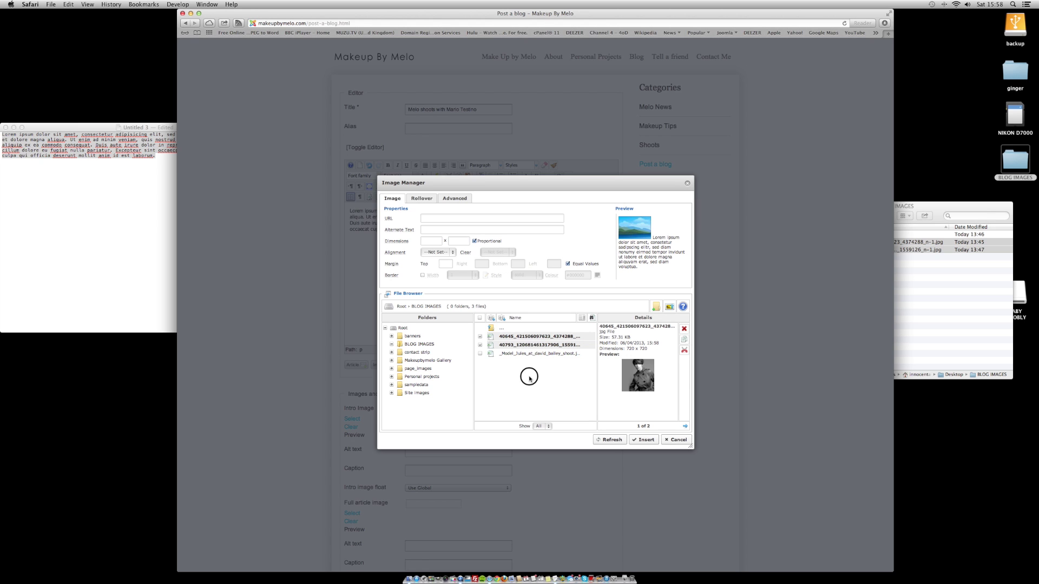
click(533, 346)
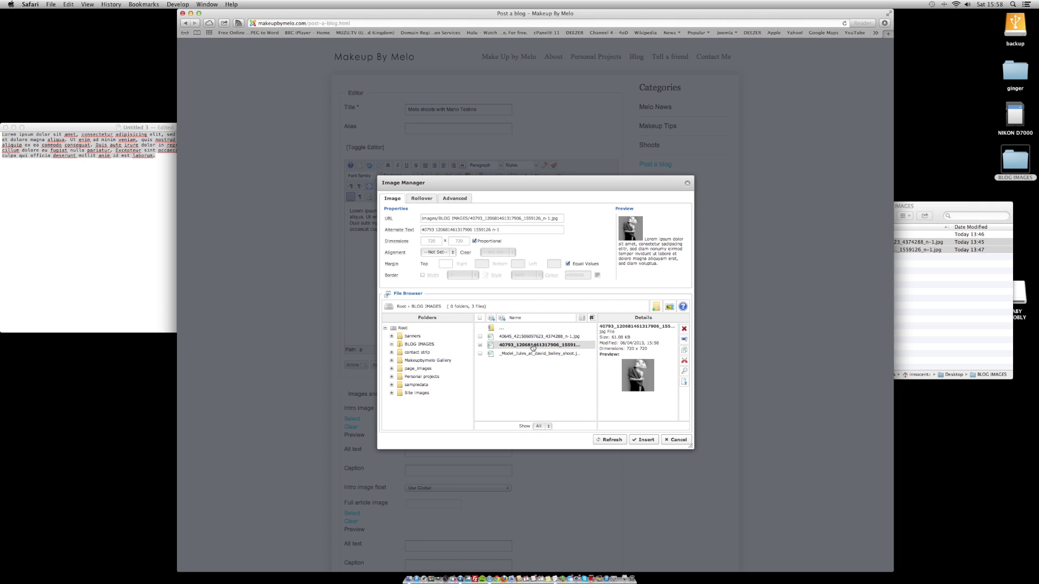
click(532, 338)
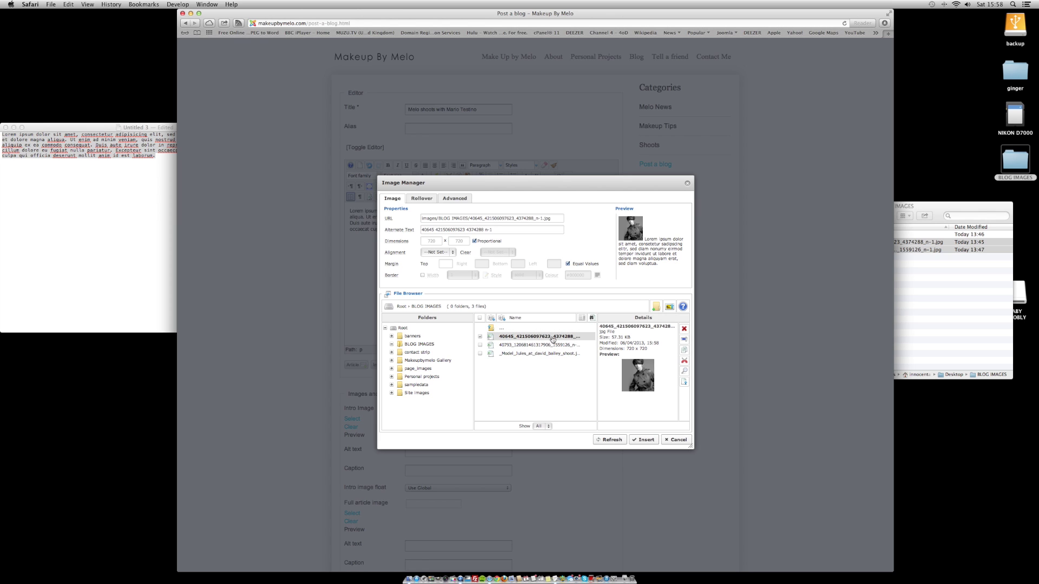
click(685, 340)
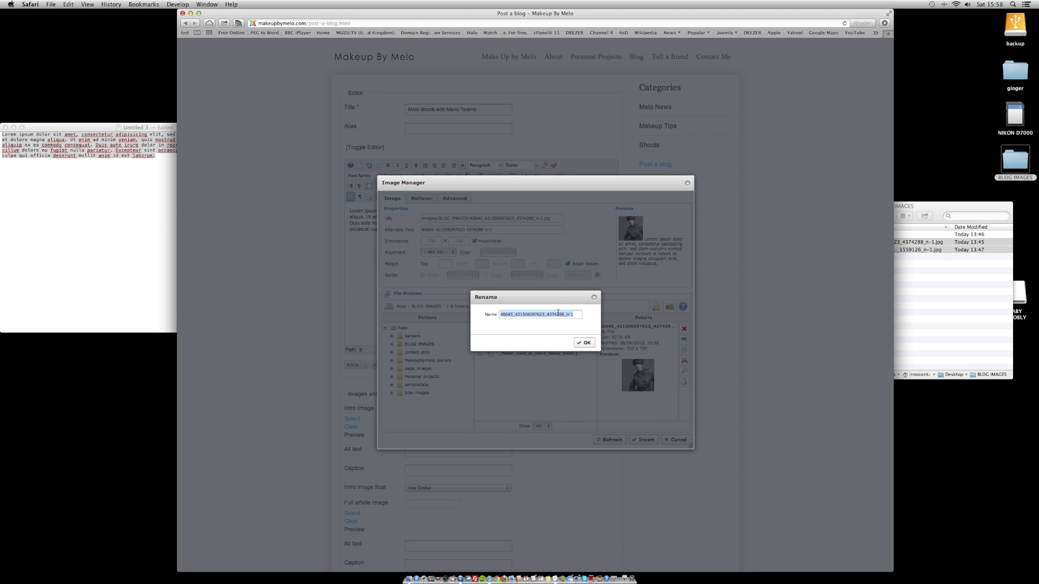
key(BackSpace)
click(586, 343)
click(556, 344)
click(585, 343)
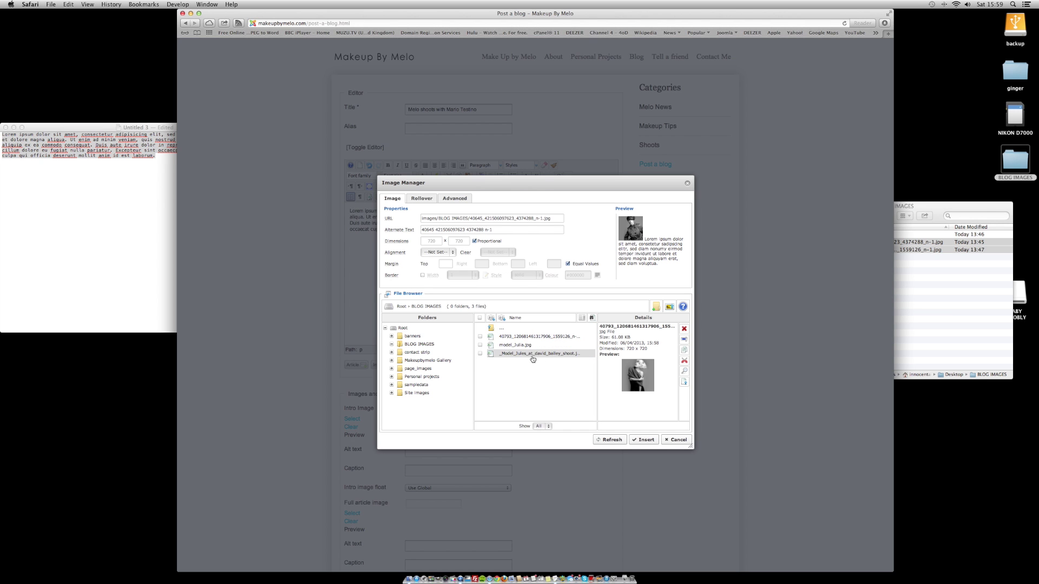
Step: Rename the uploaded image starting with 40793 to "Model" followed by the second model's first name
click(528, 337)
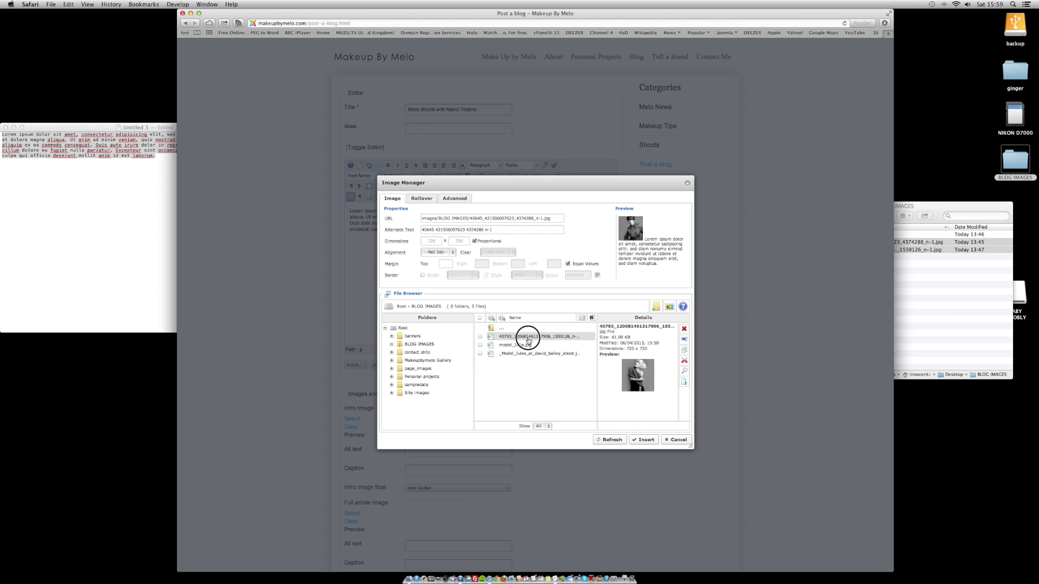
click(683, 339)
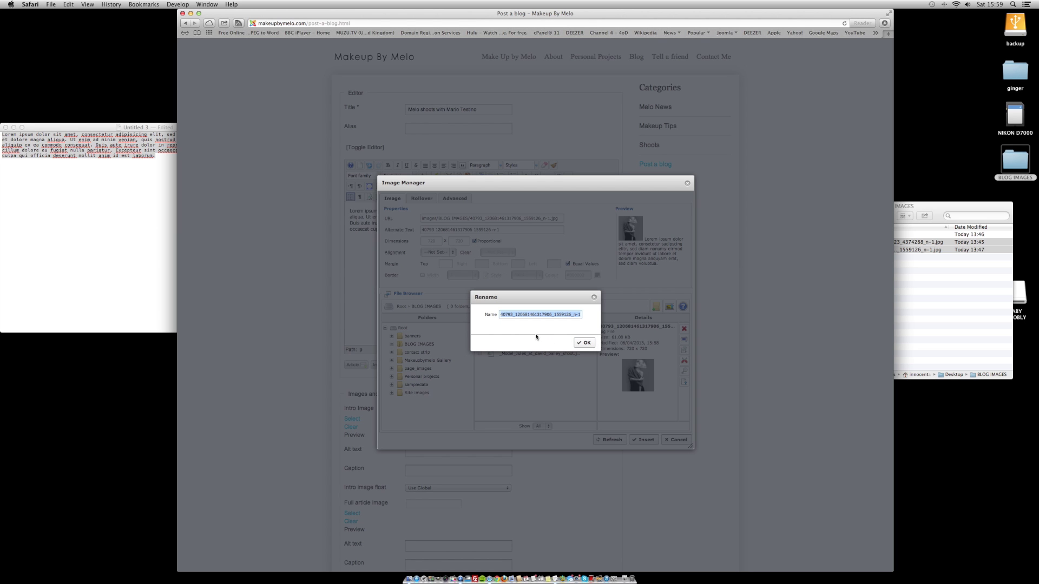
text(Model Grace)
click(584, 343)
click(554, 343)
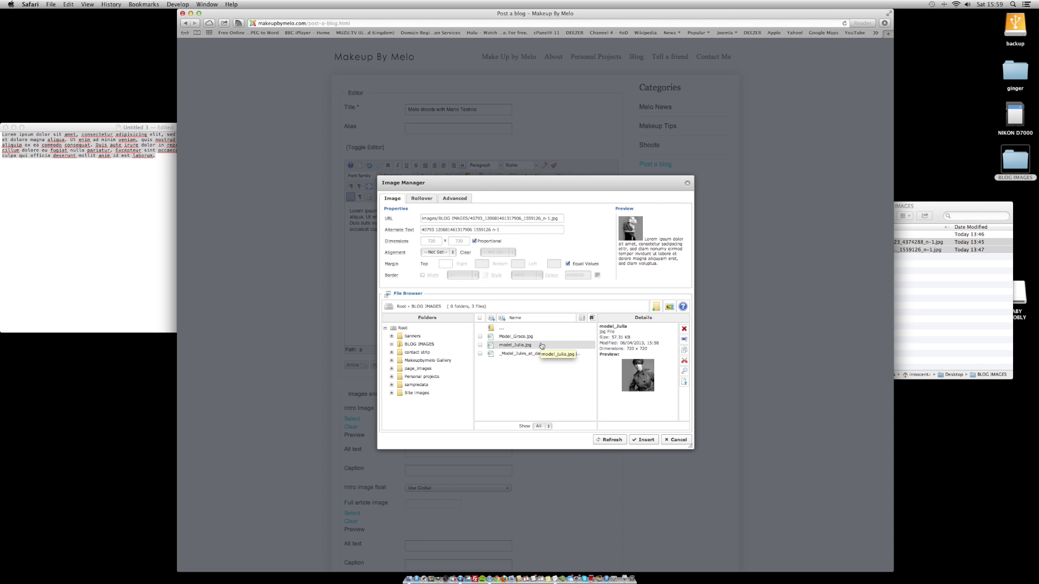
Step: Select the just renamed image for insertion, set its proportional dimensions to 600 x 600 and its alignment to Left
click(522, 338)
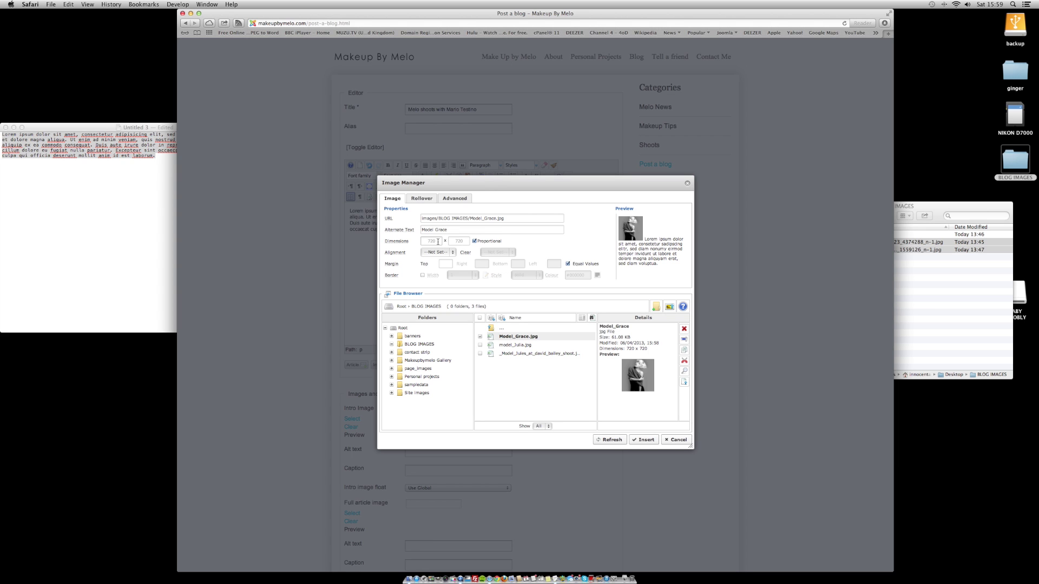
double_click(438, 242)
mouse_move(415, 240)
text(6)
click(438, 253)
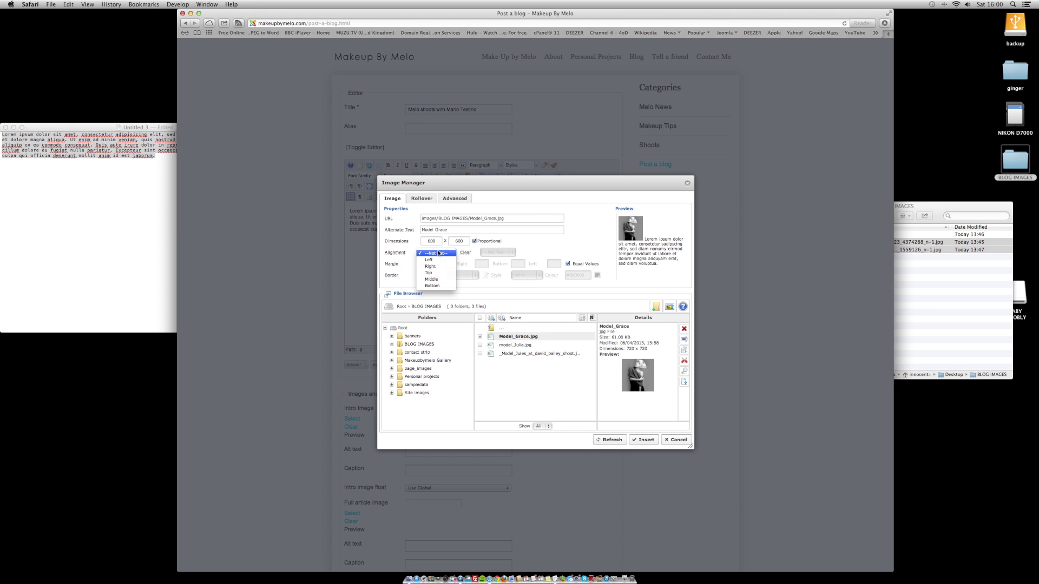
click(435, 260)
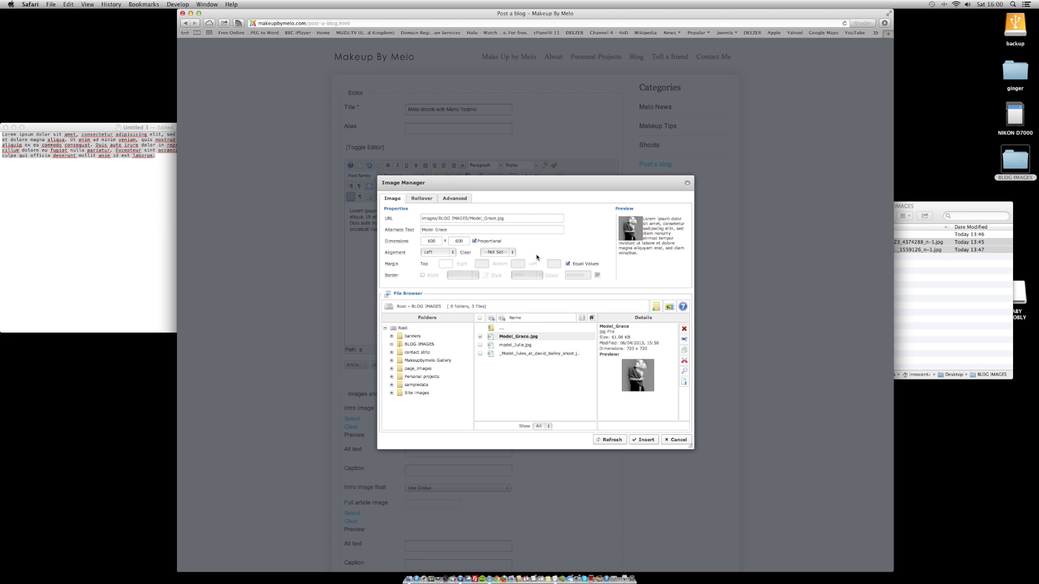
Step: Turn off equal margin values, set the right and bottom margins to 10, and insert the image into the article
click(568, 263)
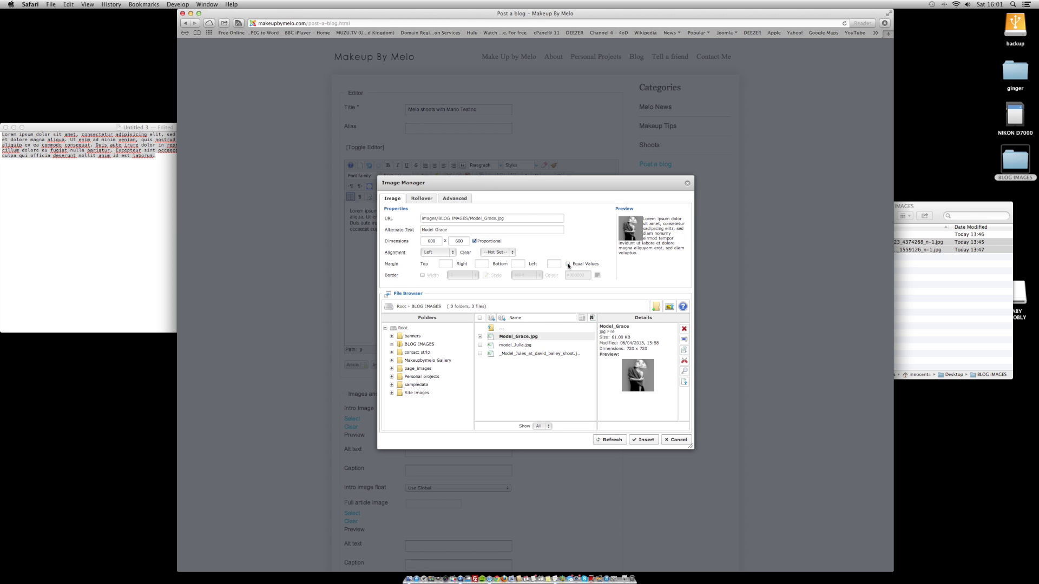
click(481, 264)
text(10)
click(517, 263)
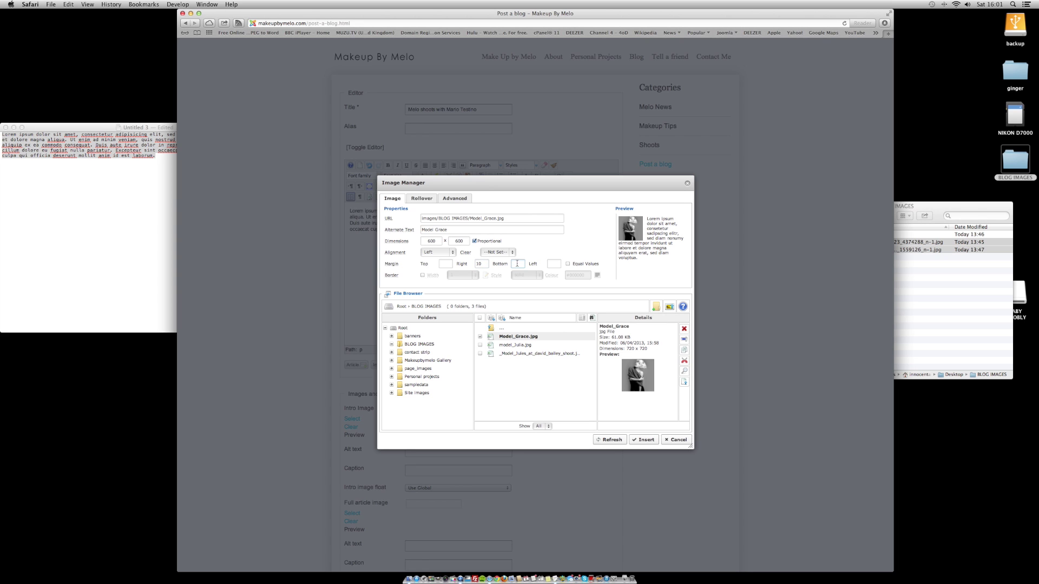
text(10)
click(615, 441)
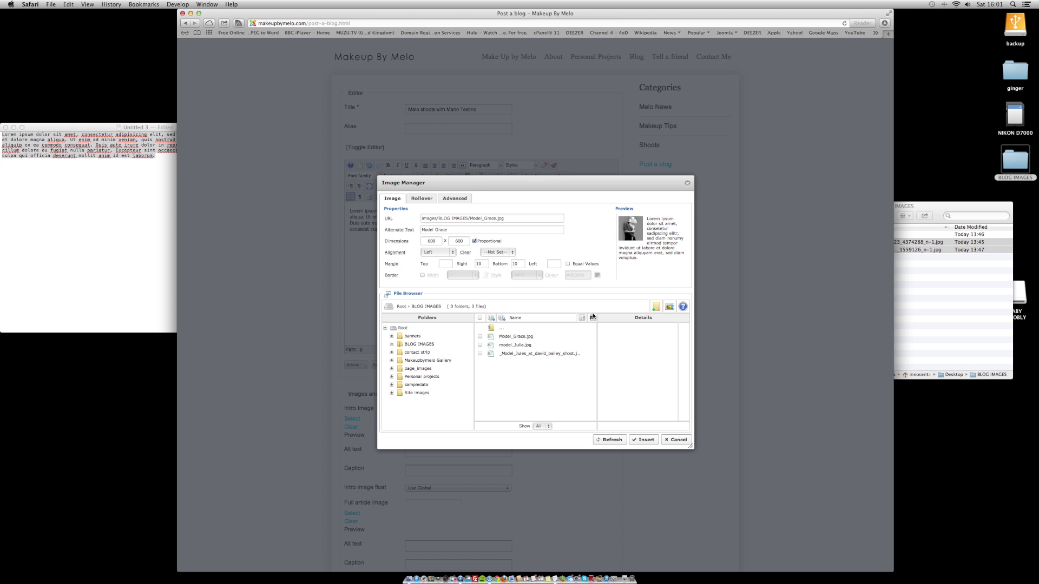
click(648, 439)
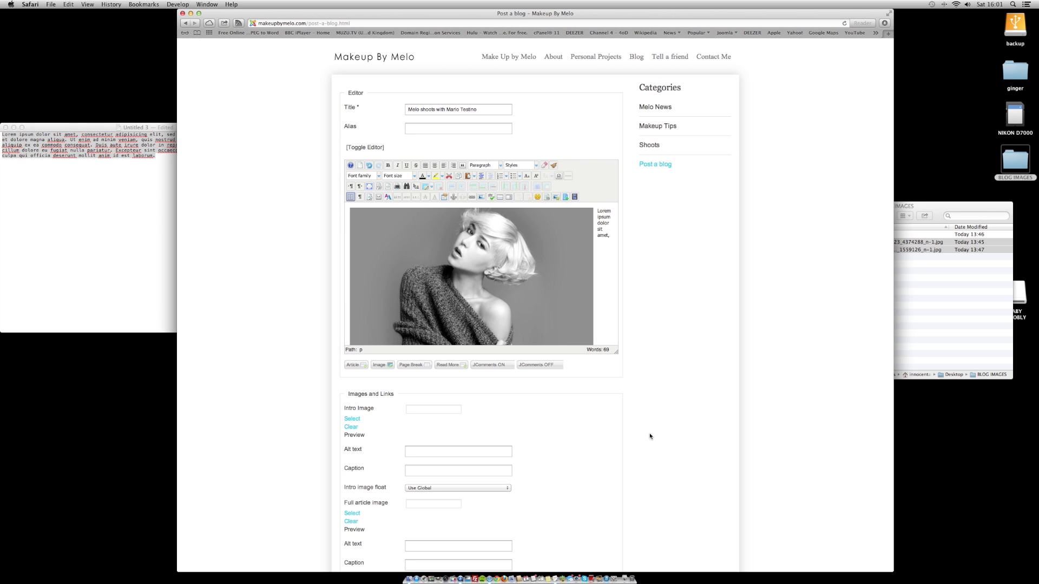
Step: Add a second paragraph of the same "Lorem ipsum dolor sit amet" placeholder text after the existing article text
scroll(566, 328, down, 10)
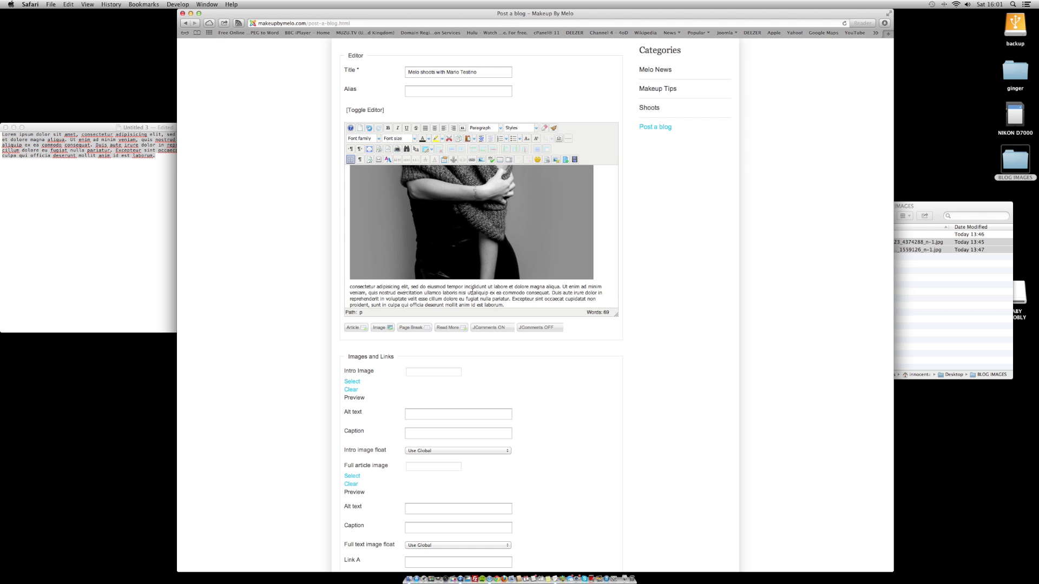
scroll(479, 292, down, 1)
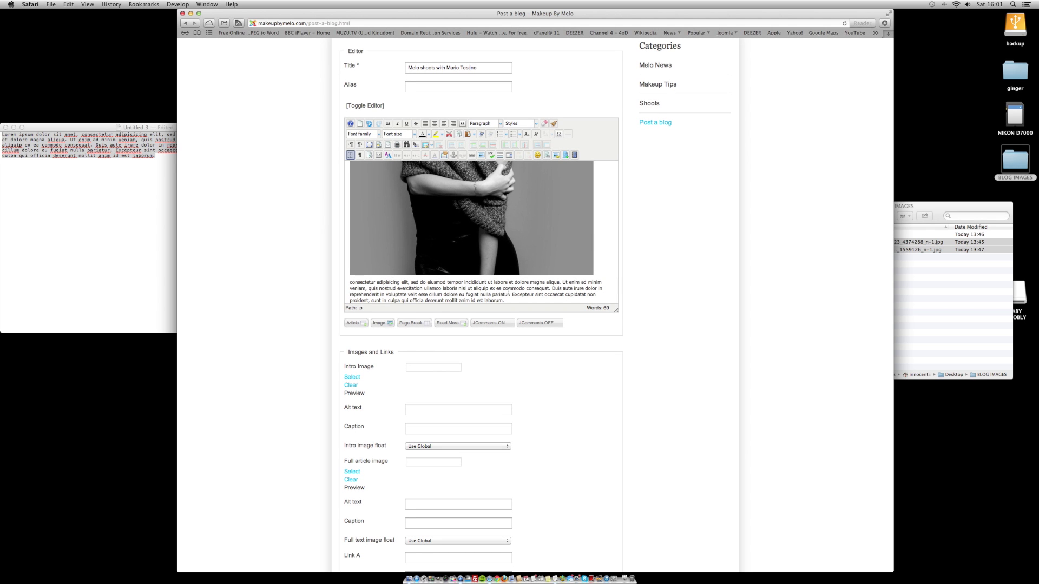
click(511, 301)
key(Return)
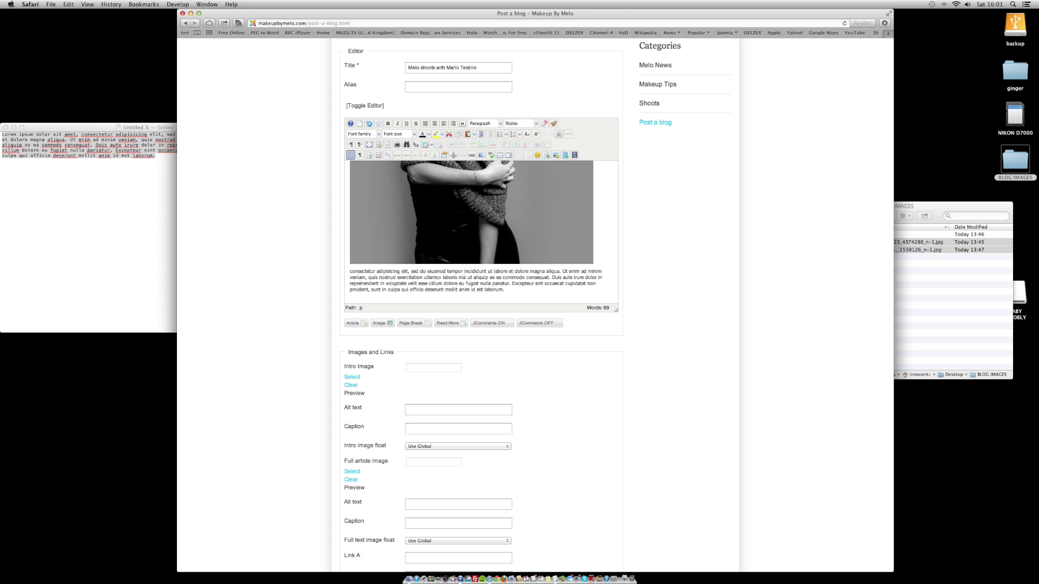
text(Lorem ipsum dolor sit amet, consectetur adipisicing elit, sed do eiusmod tempor incididunt ut labore et dolore magna aliqua. Ut enim ad minim veniam, quis nostrud exercitation ullamco laboris nisi ut aliquip ex ea commodo consequat. Duis aute irure dolor in reprehenderit in voluptate velit esse cillum dolore eu fugiat nulla pariatur. Excepteur sint occaecat cupidatat non proident, sunt in culpa qui officia deserunt mollit anim id est laborum.)
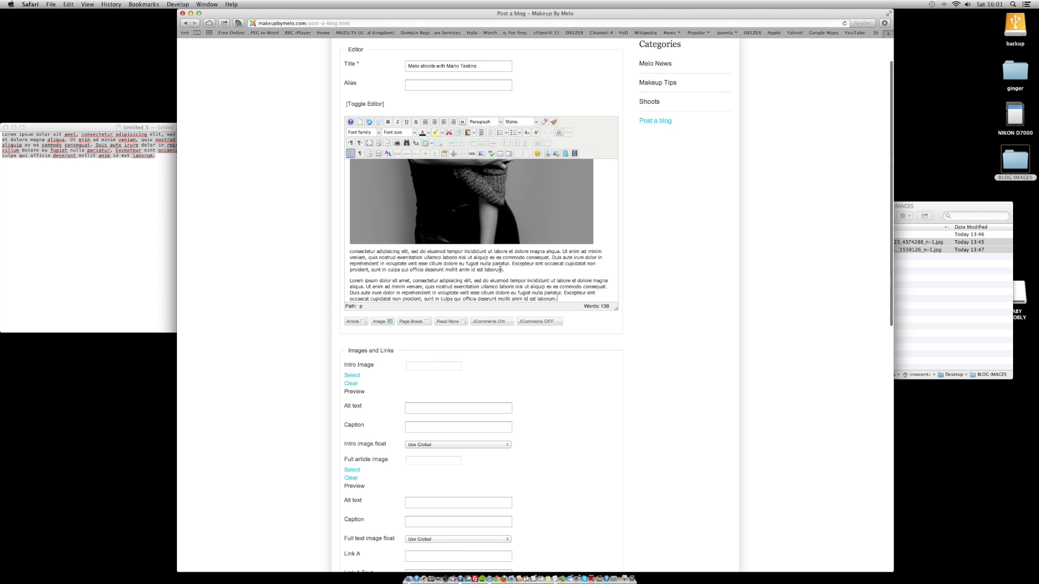
Step: Insert a Read More break between the first and second text paragraphs of the article
scroll(500, 269, down, 2)
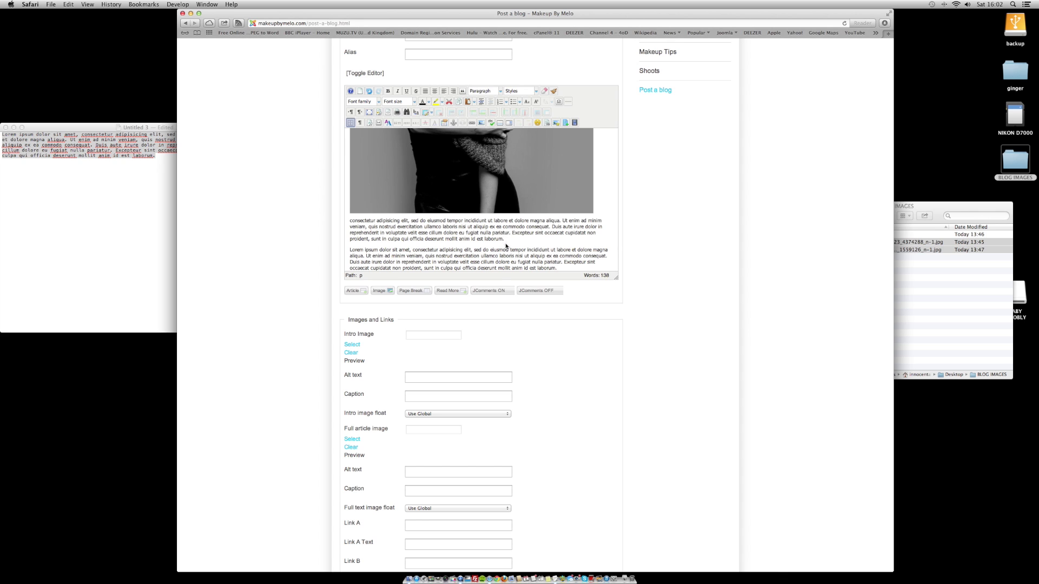
click(450, 292)
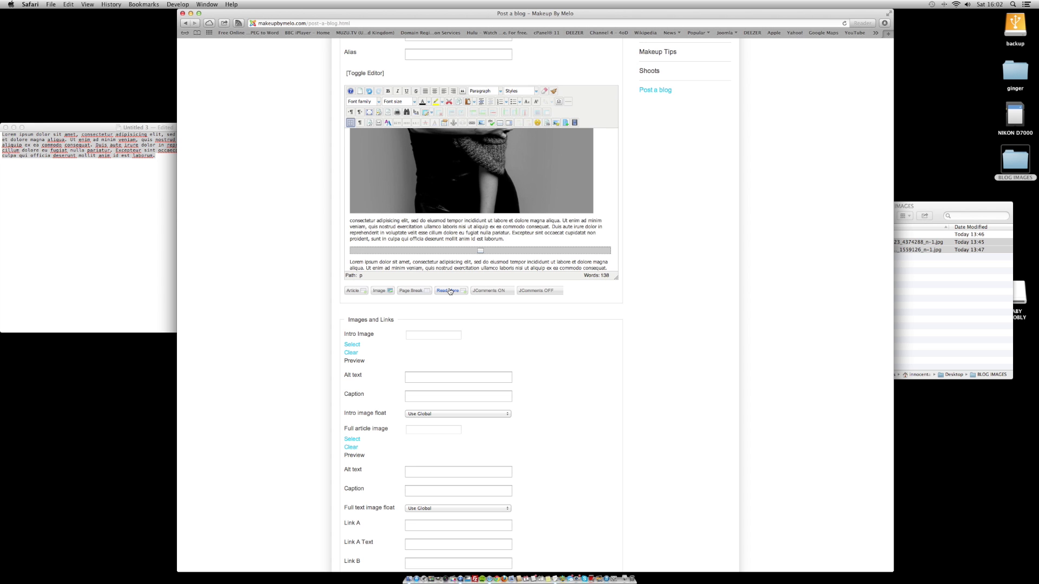
scroll(449, 246, down, 2)
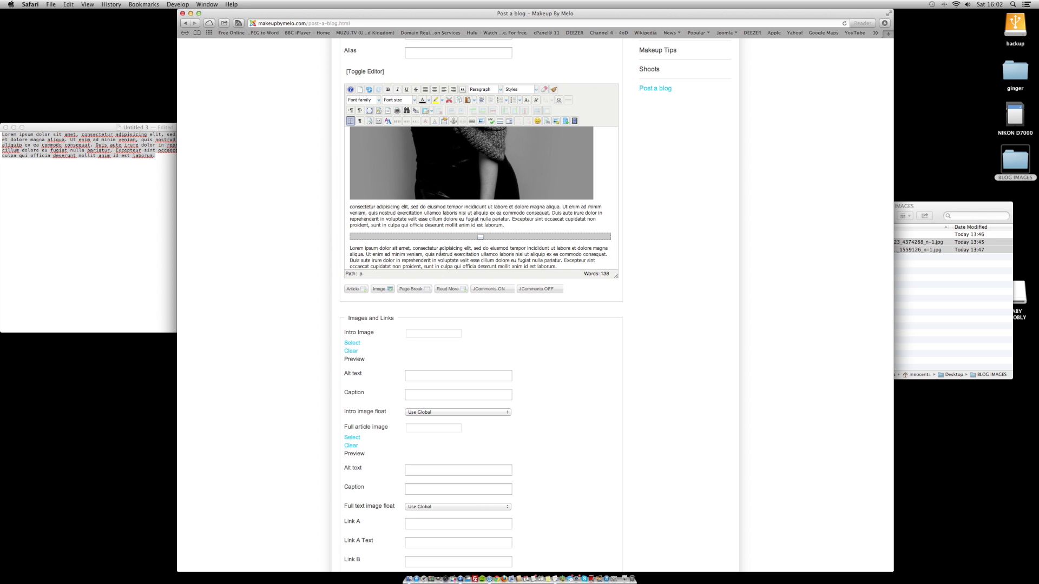
scroll(440, 252, down, 2)
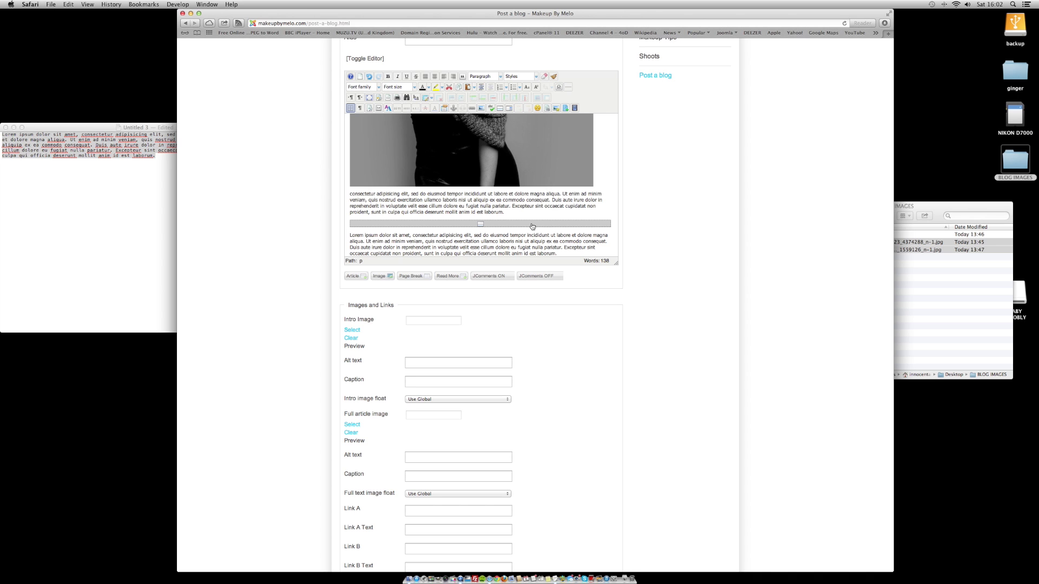
scroll(534, 216, up, 5)
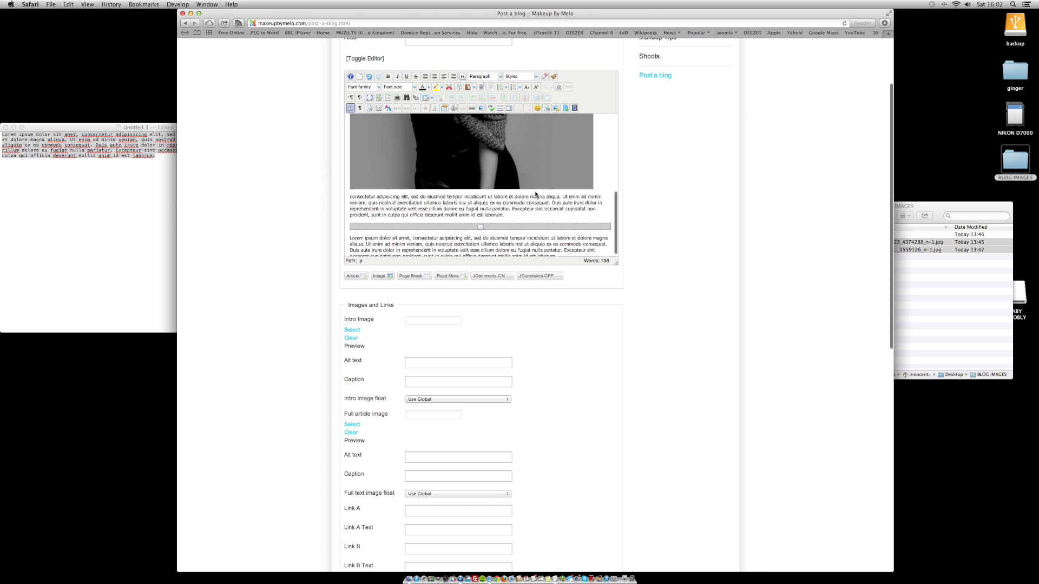
scroll(535, 195, up, 3)
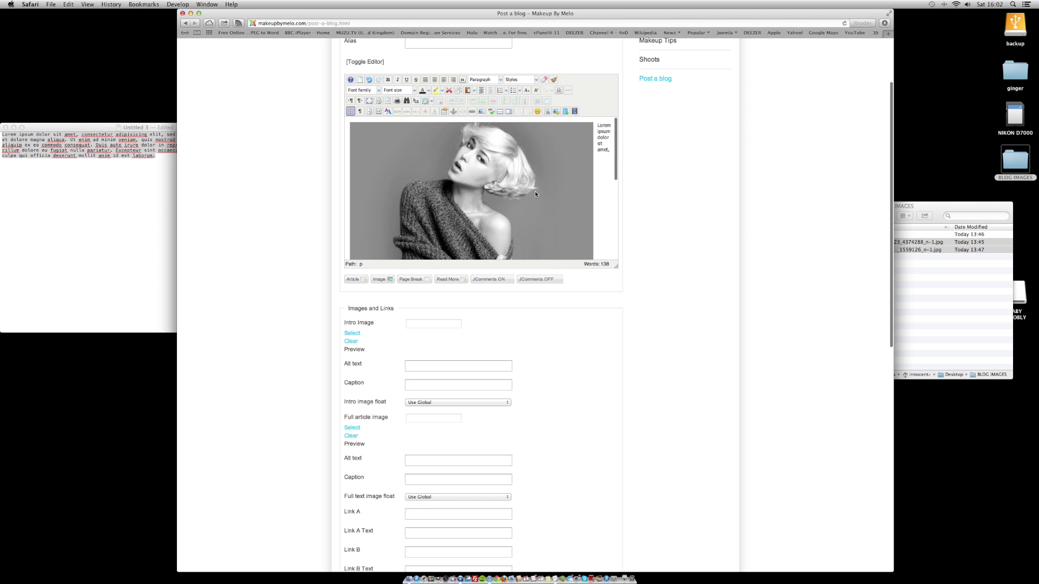
Step: Select the Read More break between the two paragraphs and insert the JComments ON tag there to turn on comments for the article
scroll(535, 194, down, 5)
scroll(536, 194, down, 2)
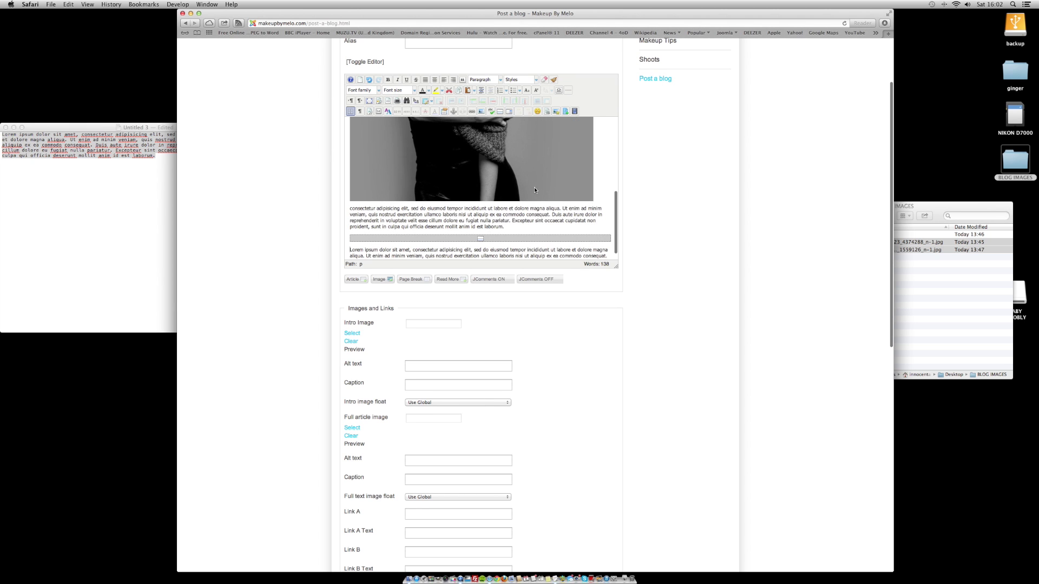
click(492, 239)
scroll(494, 242, down, 3)
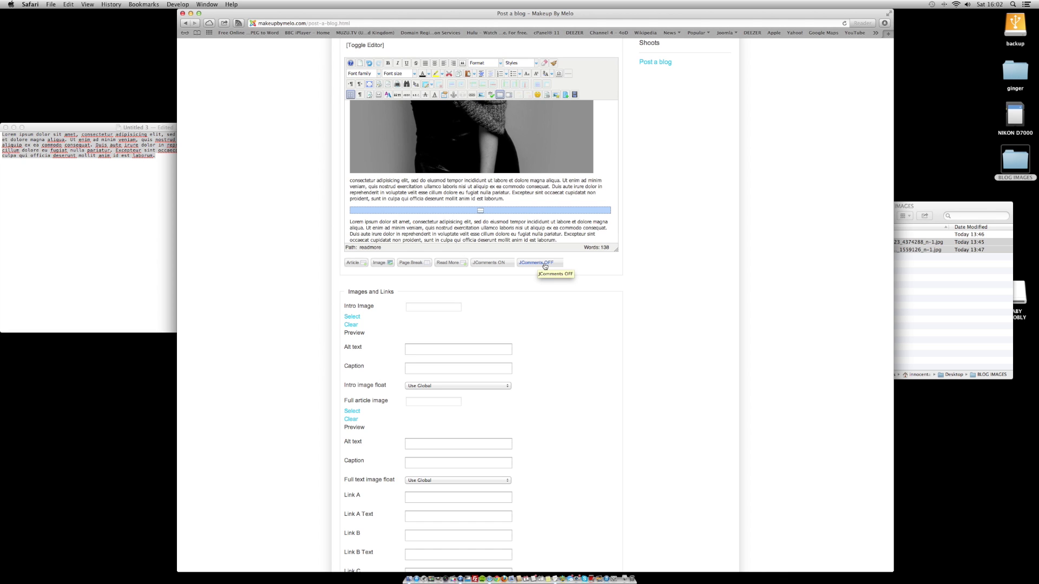
click(492, 264)
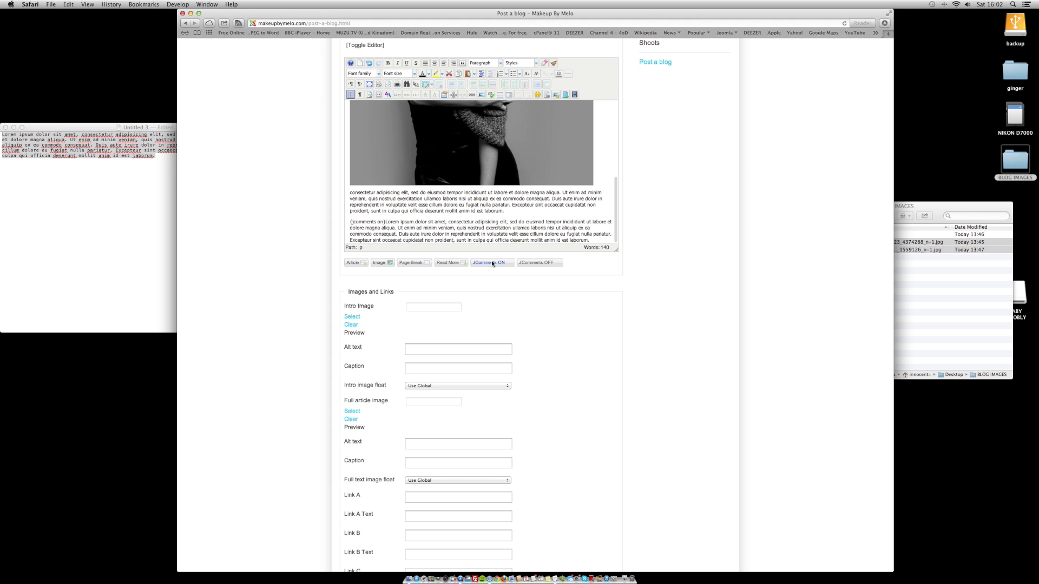
Step: Review the Images and Links section of the post form below the article editor
scroll(525, 311, down, 1)
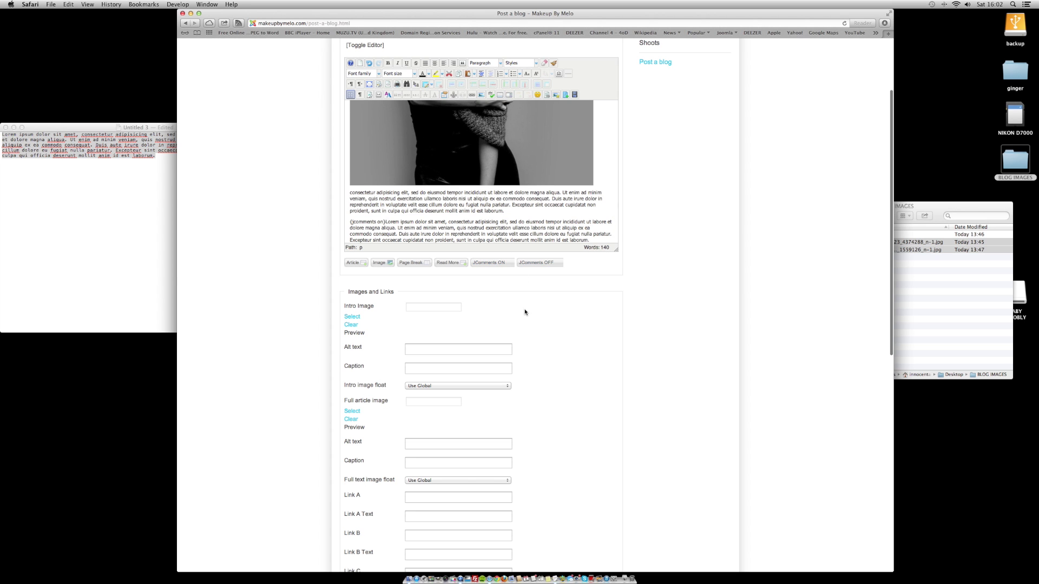
scroll(525, 312, down, 5)
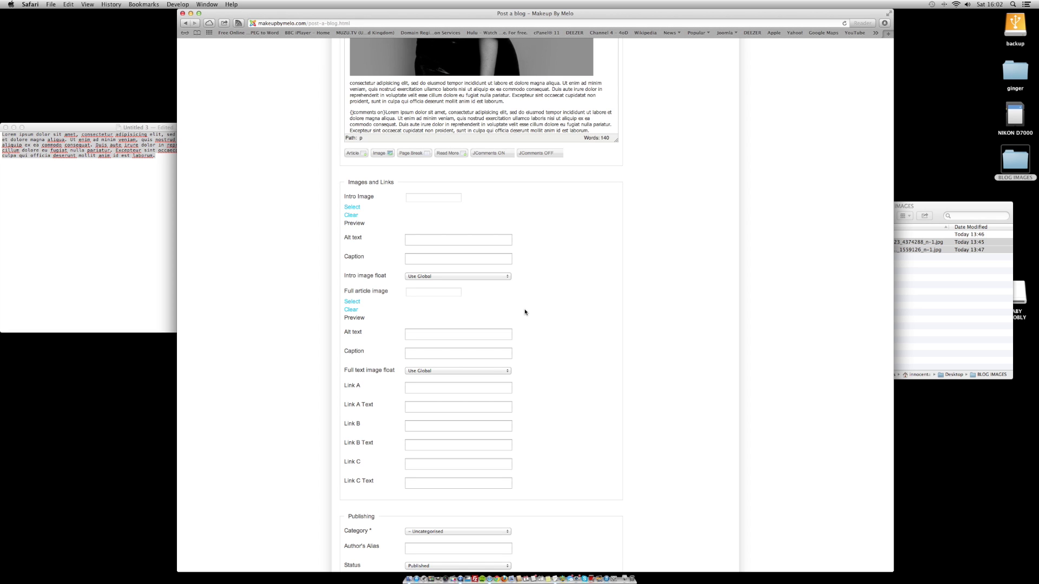
scroll(524, 313, down, 4)
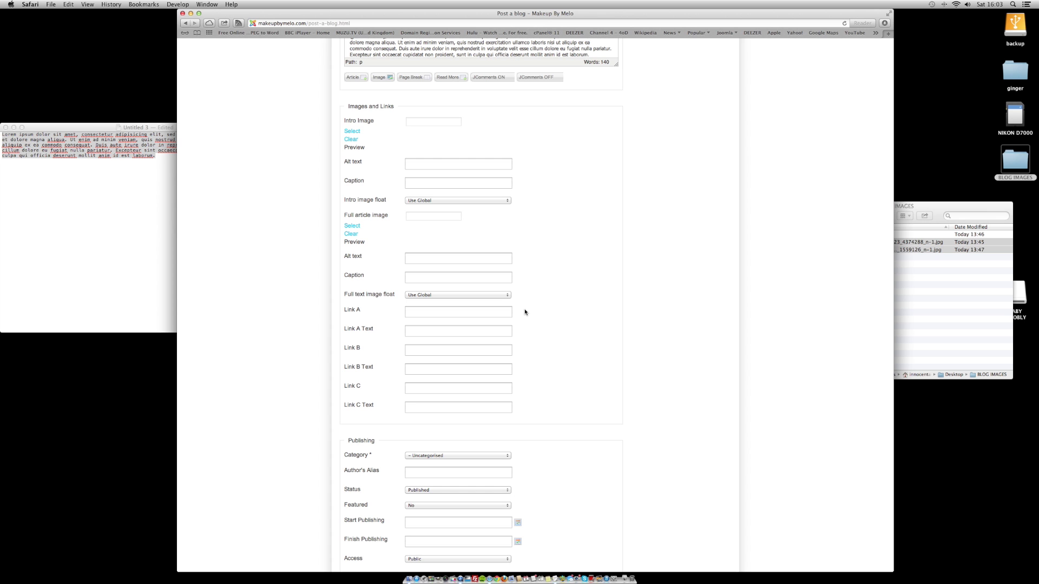
scroll(524, 312, up, 5)
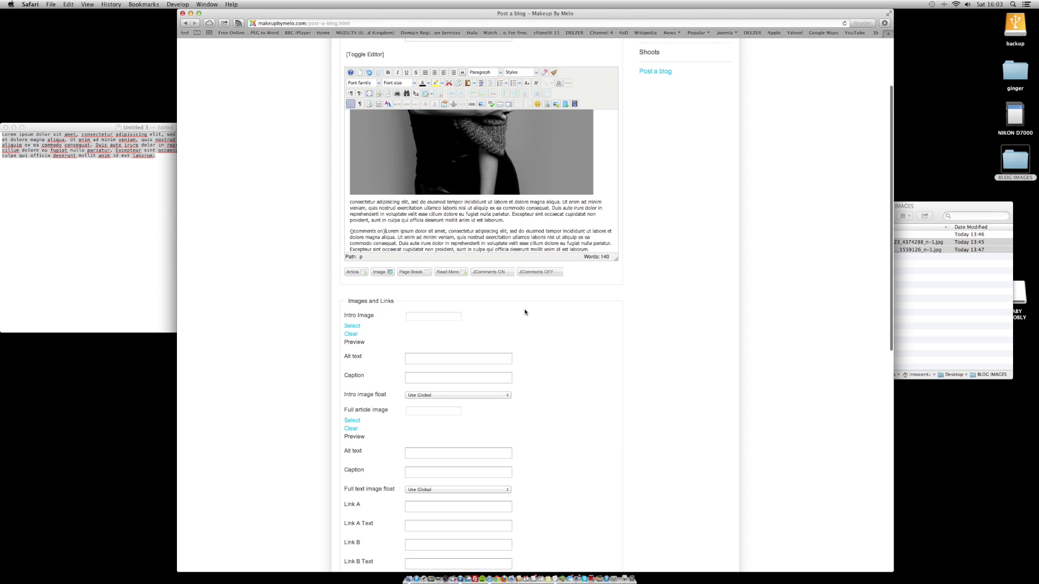
scroll(524, 312, up, 1)
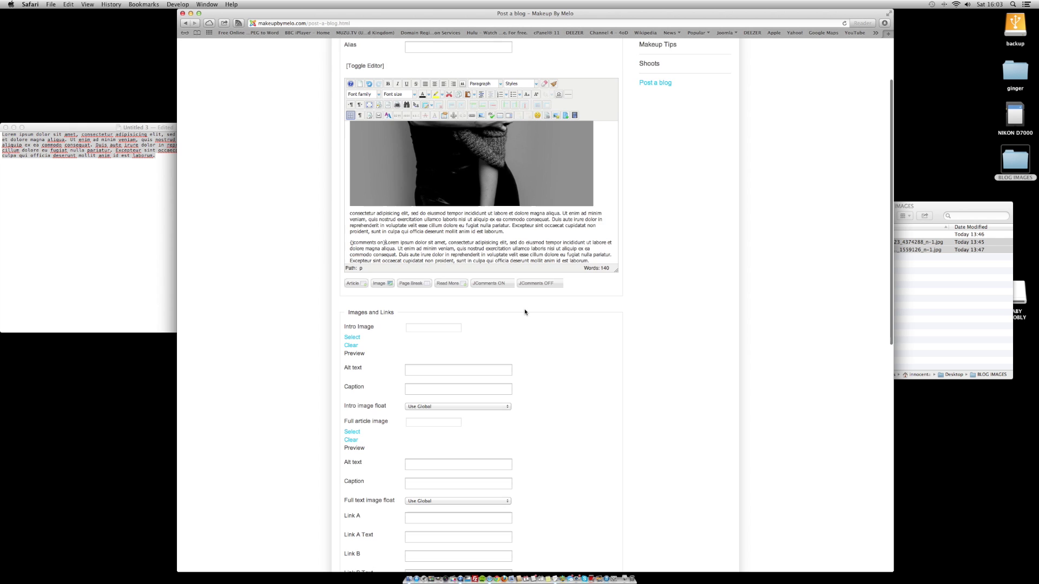
scroll(524, 312, down, 5)
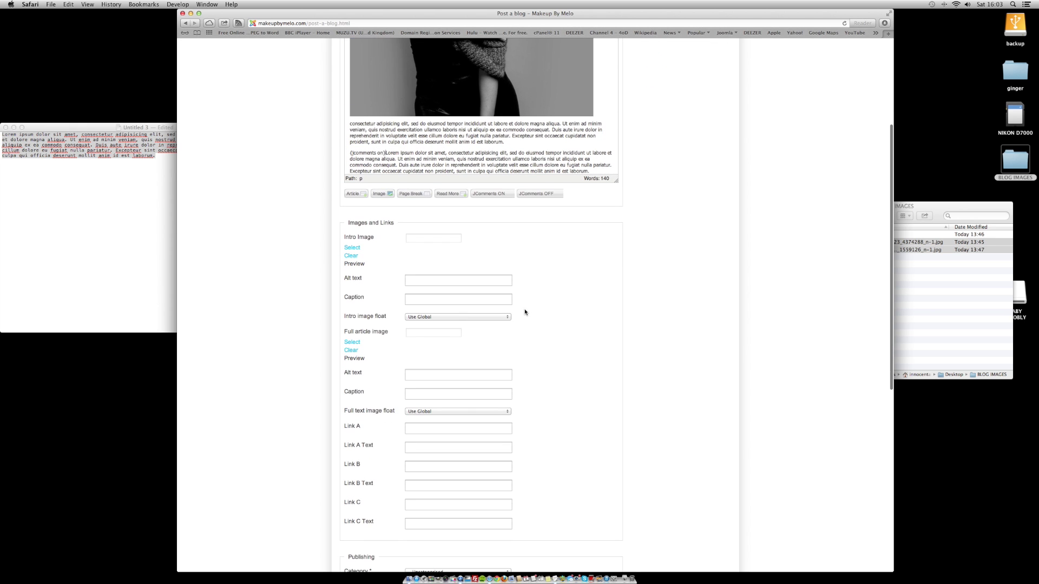
scroll(524, 312, down, 7)
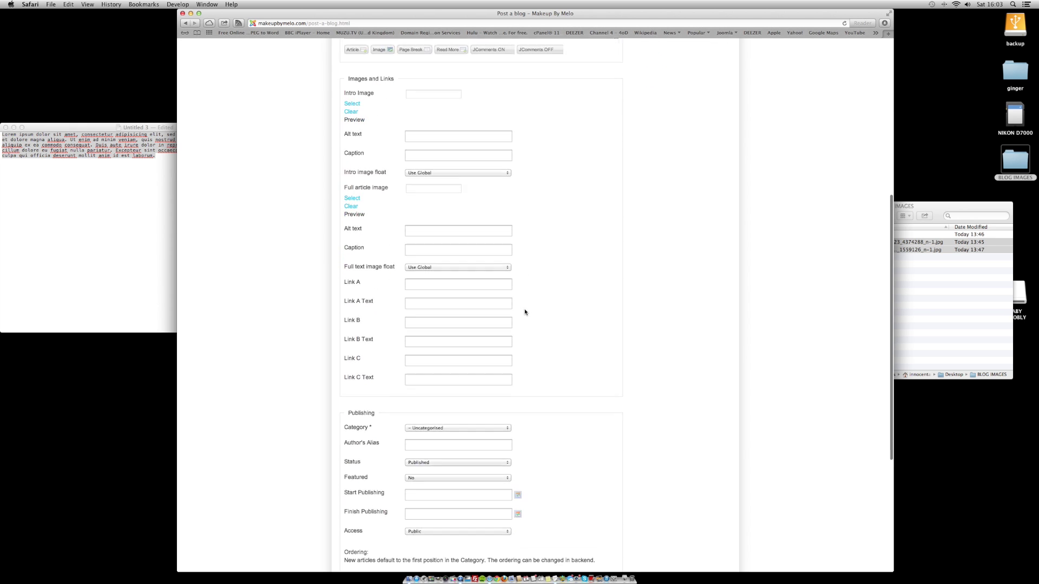
Step: In the publishing settings, set the category to News, keep the status as Published, and set Featured to Yes
scroll(524, 312, down, 2)
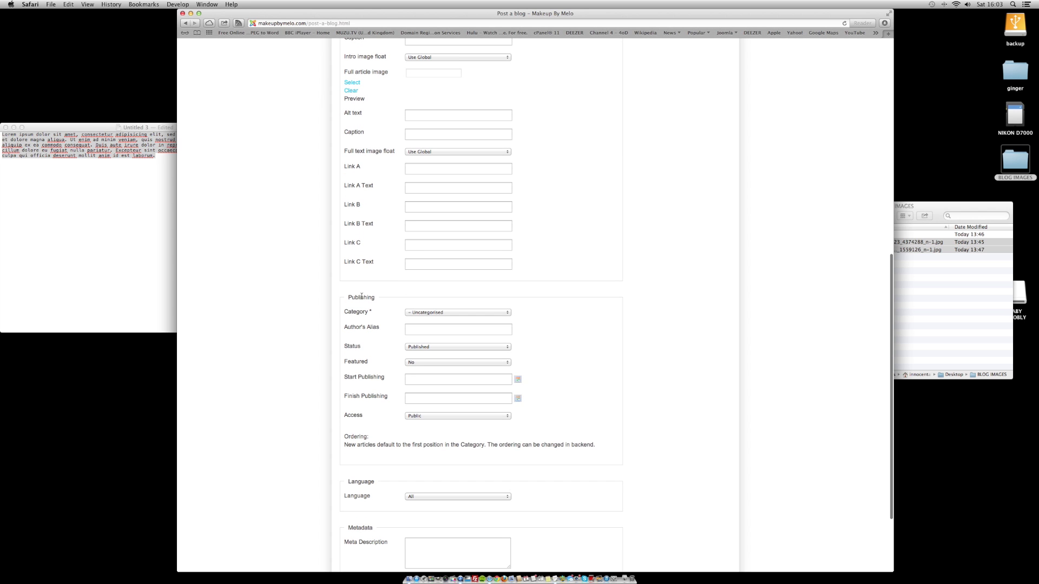
click(455, 313)
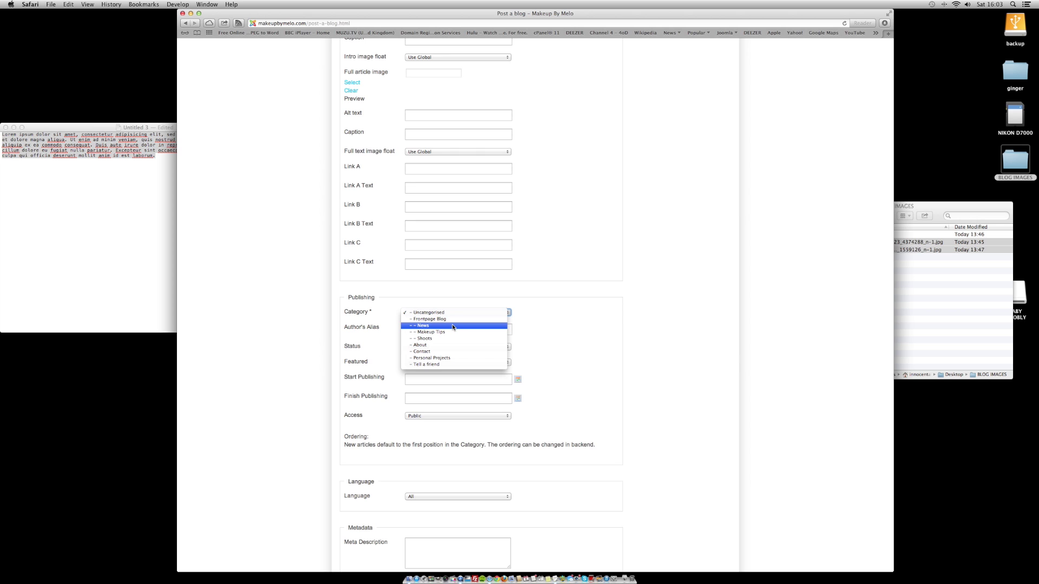
click(453, 325)
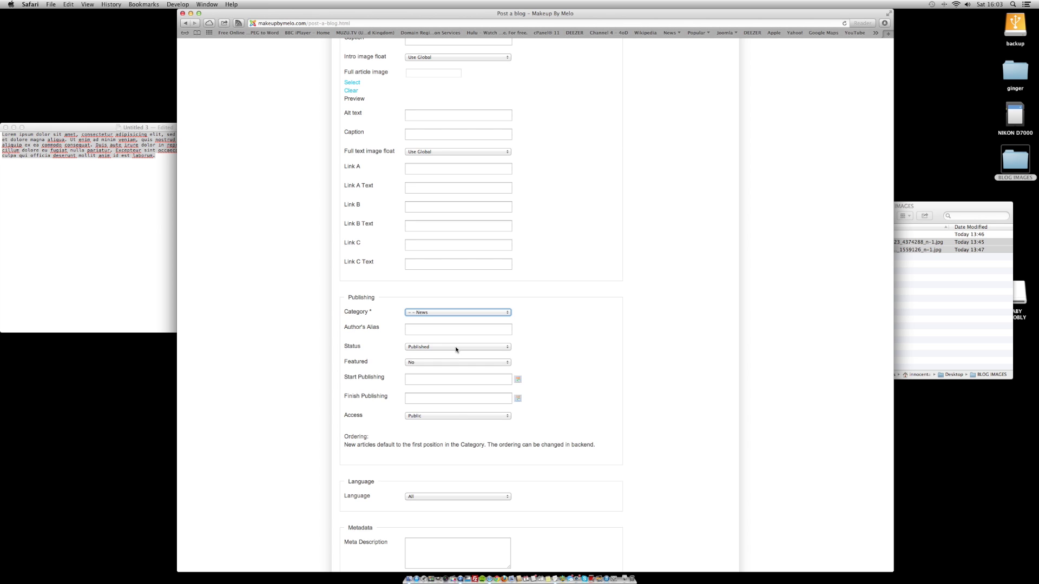
click(456, 348)
click(456, 348)
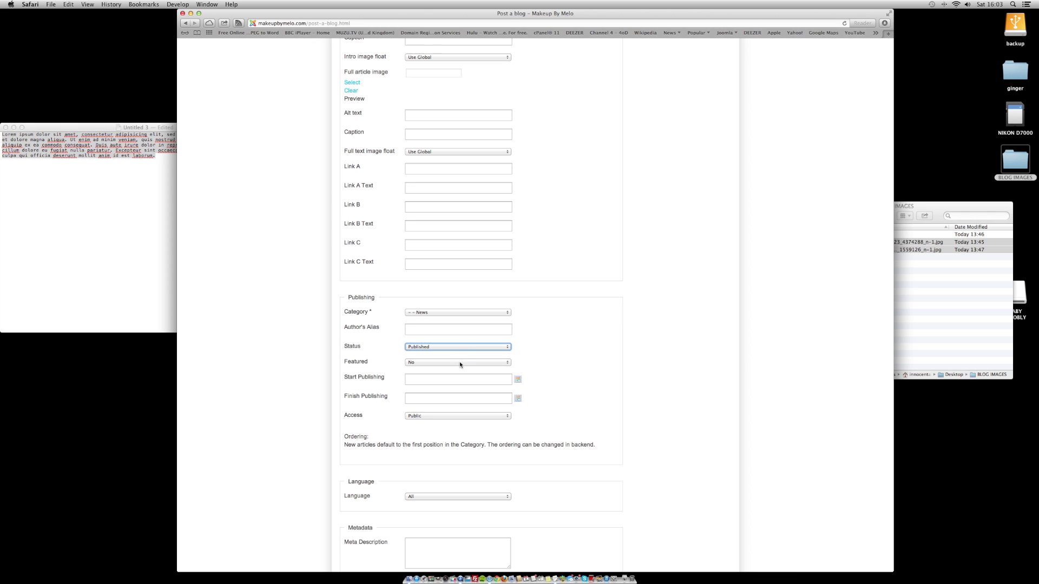
click(460, 364)
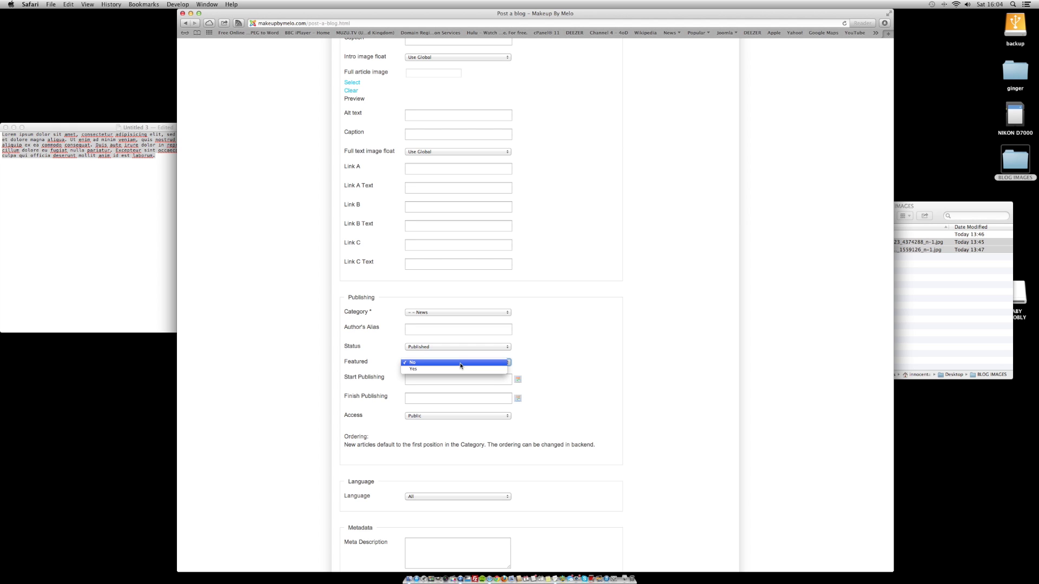
click(452, 370)
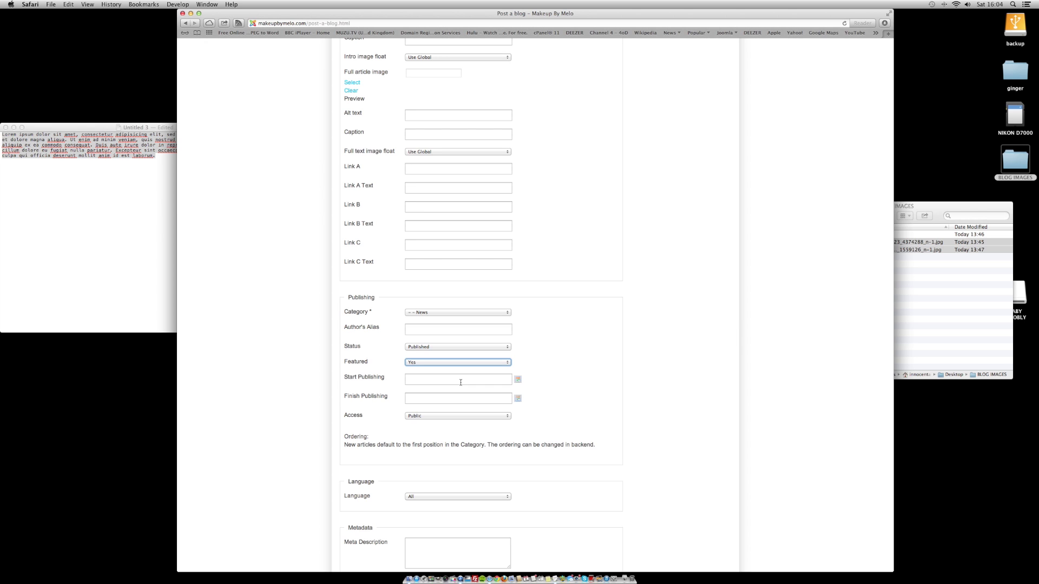
Step: View the Start Publishing calendar without picking a date, and check the Language setting, leaving it on All
click(519, 379)
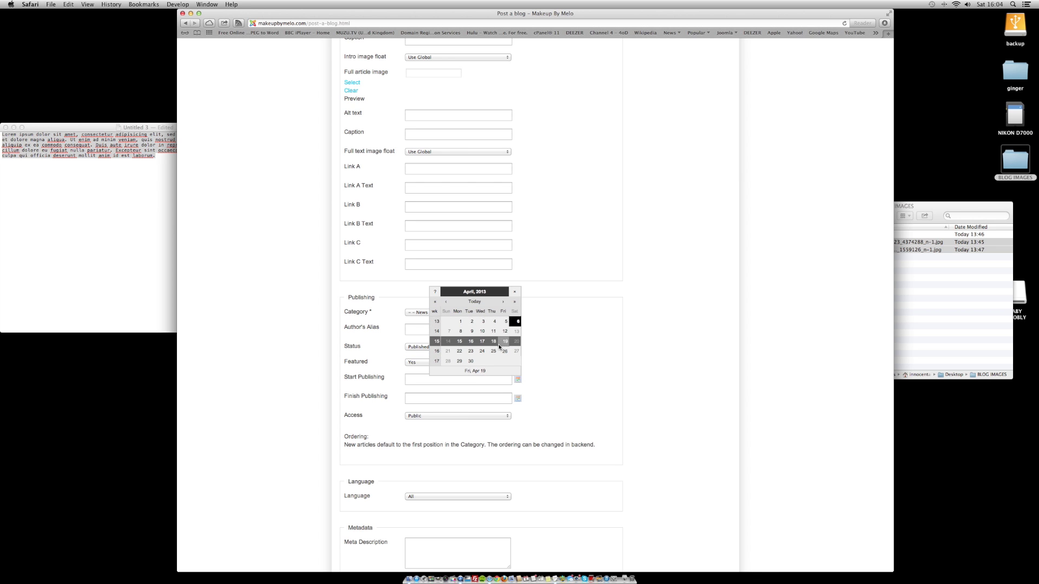
click(565, 334)
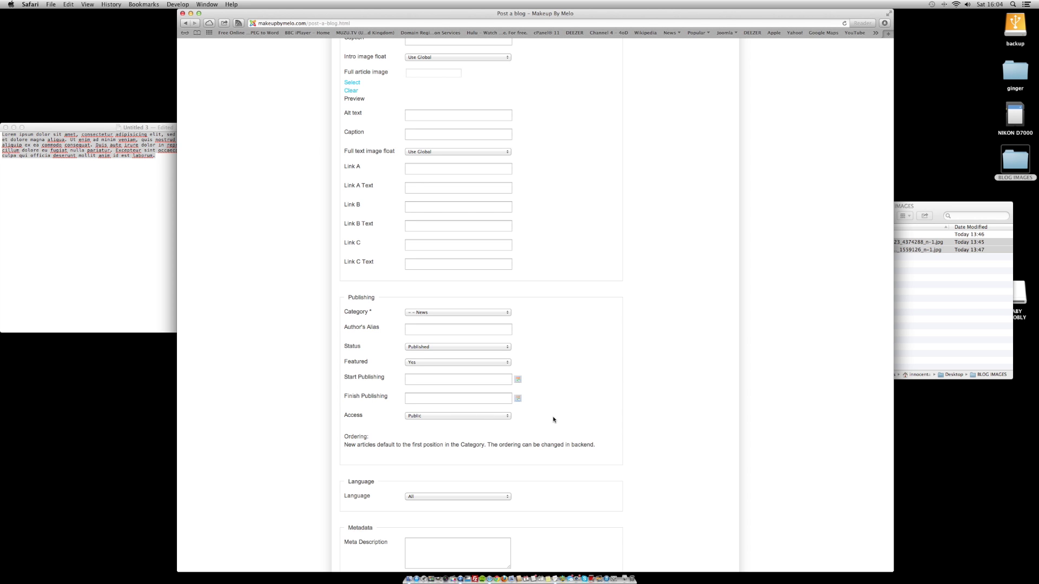
scroll(552, 419, down, 3)
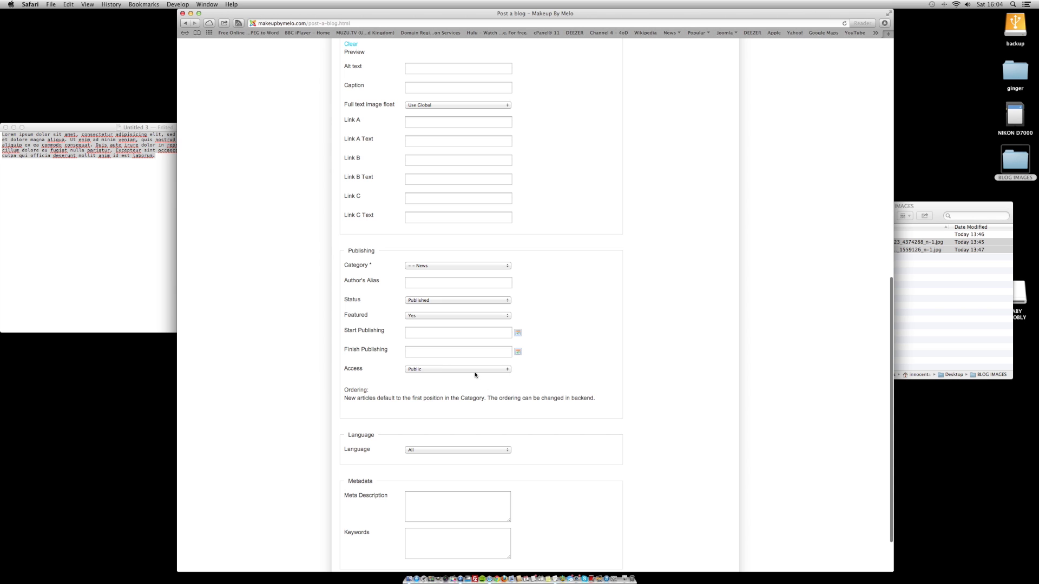
scroll(574, 443, down, 1)
scroll(574, 444, down, 2)
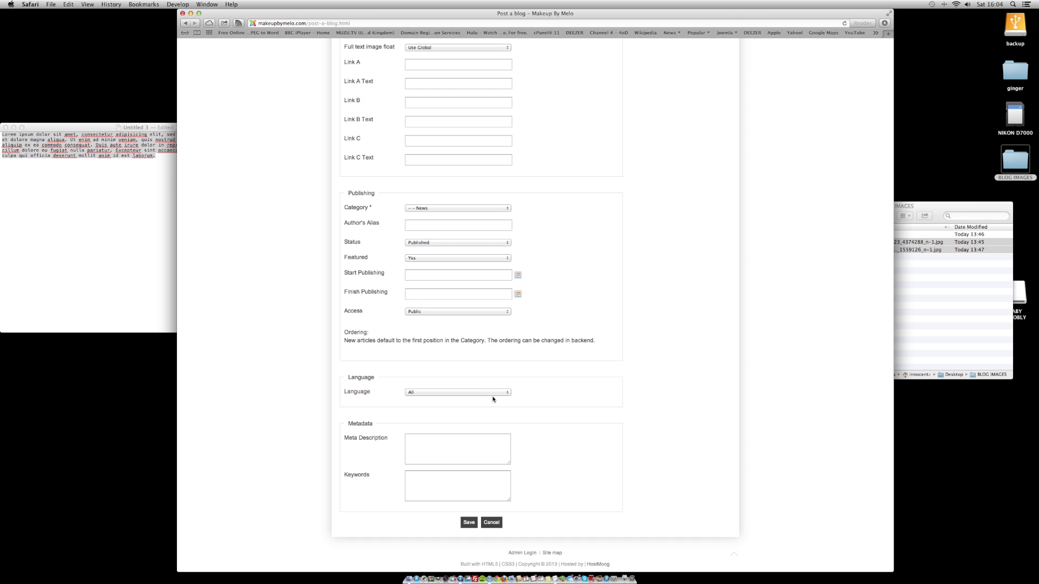
click(490, 394)
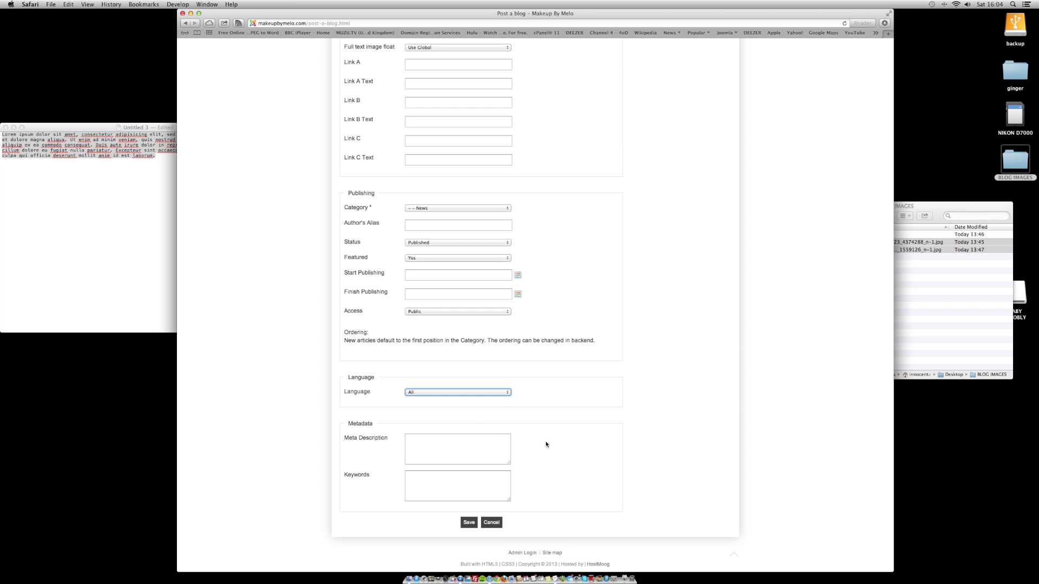
Step: Enter the meta description "Mario Testino's tips on shooting models in the studio."
click(487, 445)
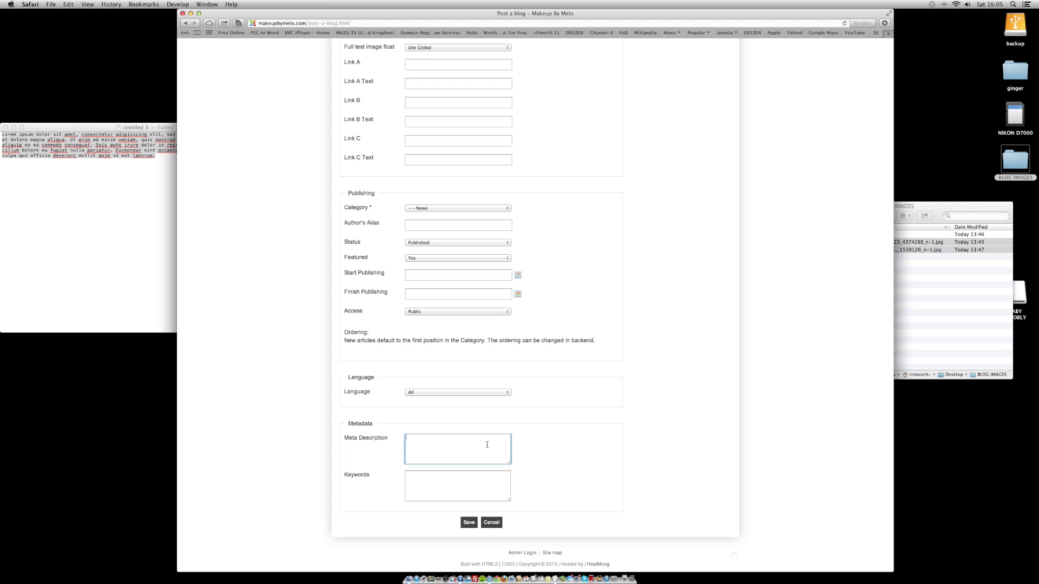
text(ps on shooting models in the studio)
click(406, 437)
text(Mario Testino's)
key(Delete)
text(tudio.)
Step: Fill in the metadata keywords with "Mario testino,studio shooting,"
click(434, 481)
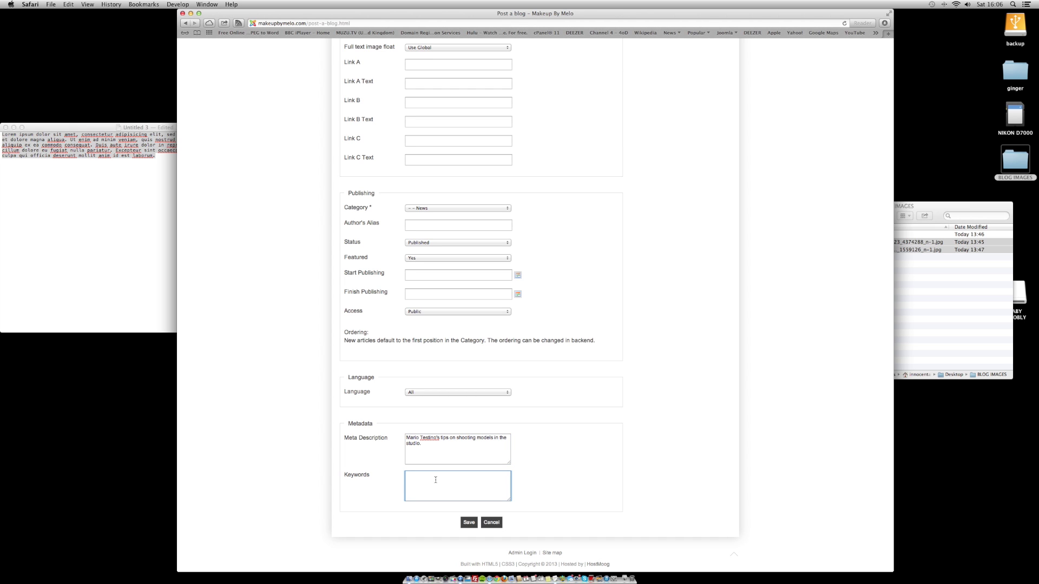
scroll(639, 204, up, 10)
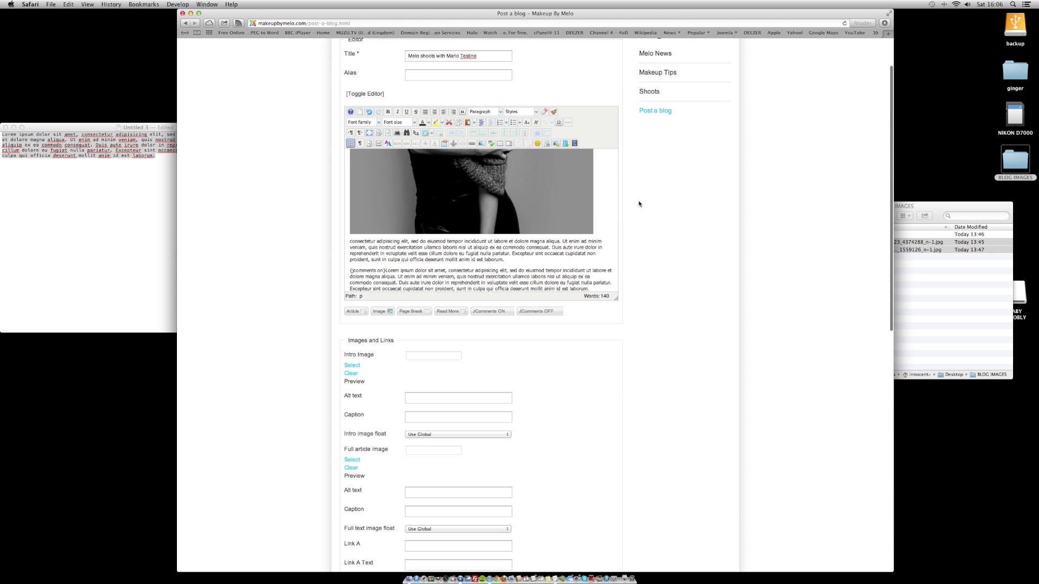
scroll(644, 445, down, 3)
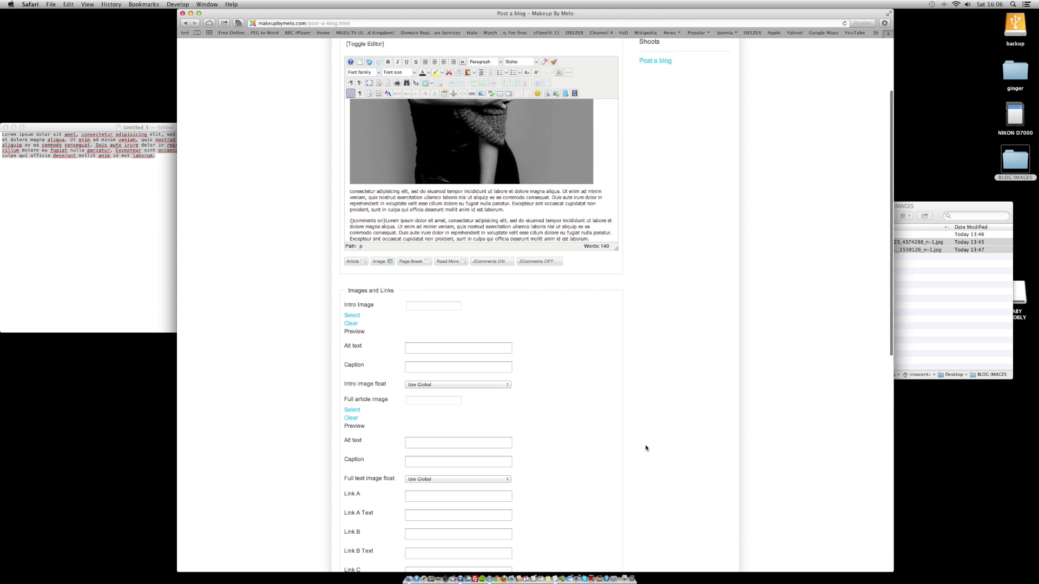
scroll(646, 448, down, 10)
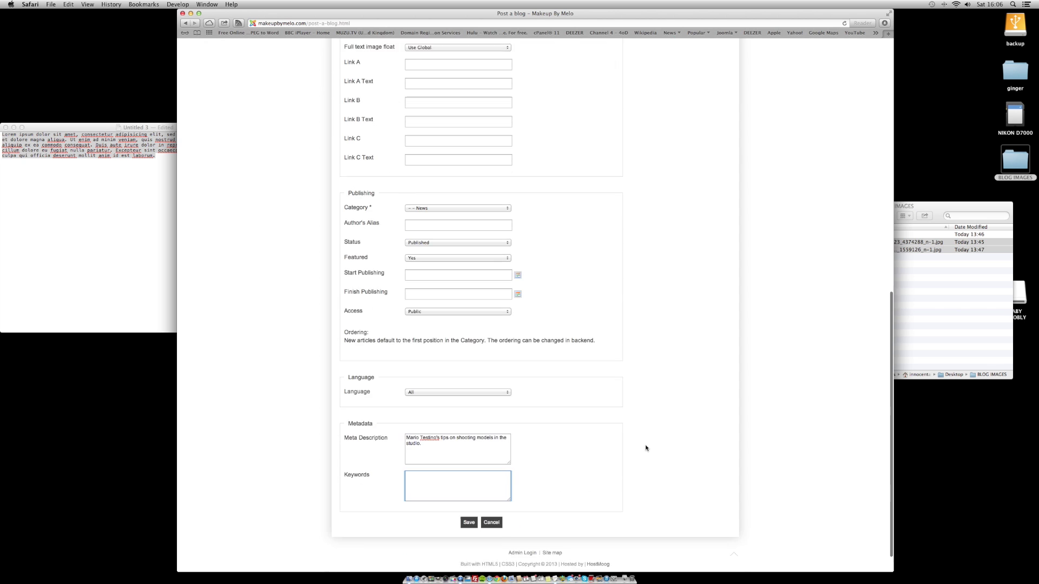
click(474, 489)
text(Mario)
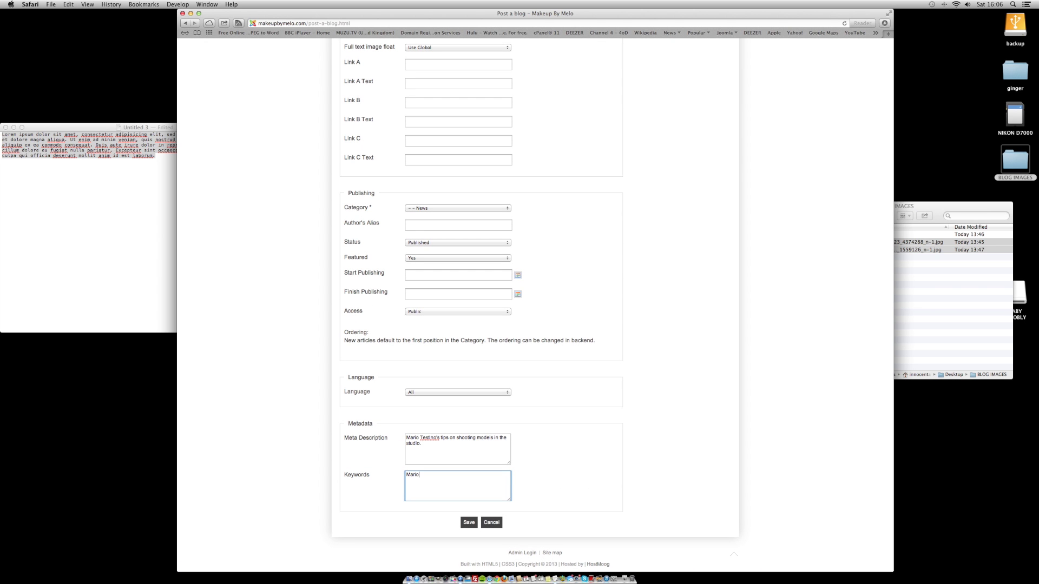
text( testino,s)
text(tudio shooting,)
Step: Enlarge the article editor area and review how the image and text are laid out in it
scroll(605, 477, down, 2)
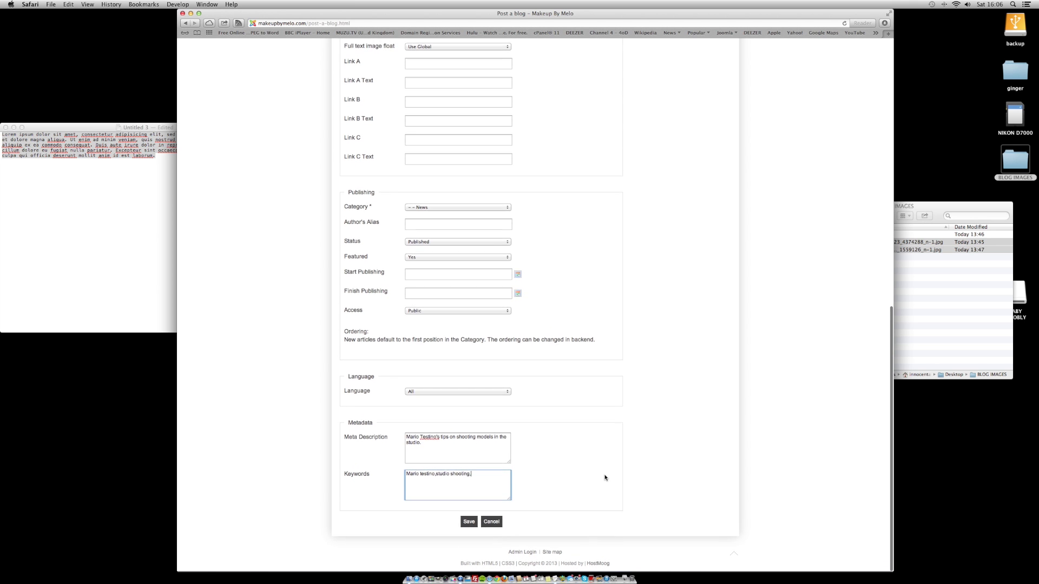
scroll(643, 454, down, 2)
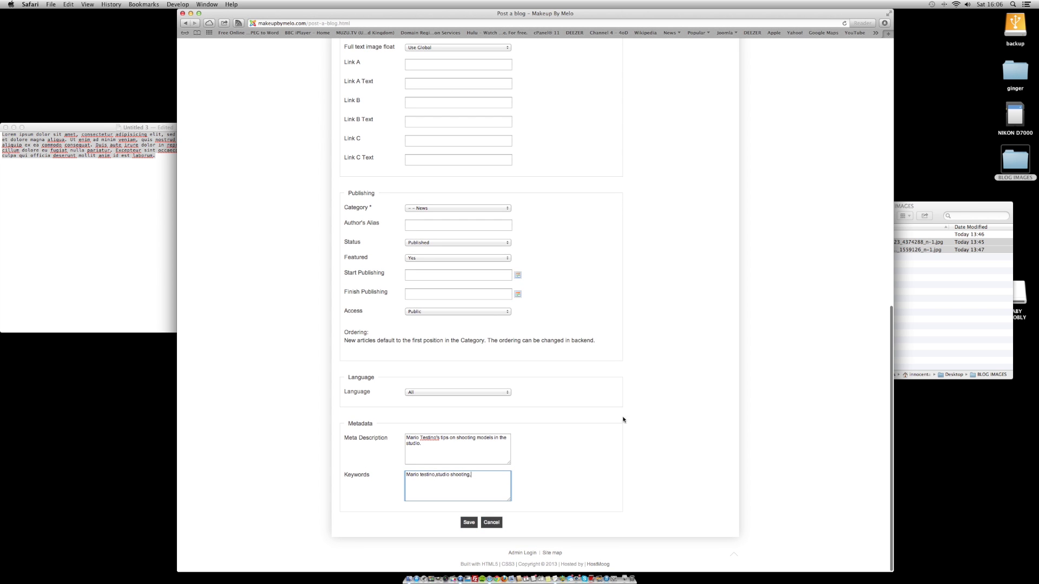
scroll(679, 382, up, 2)
scroll(680, 382, up, 15)
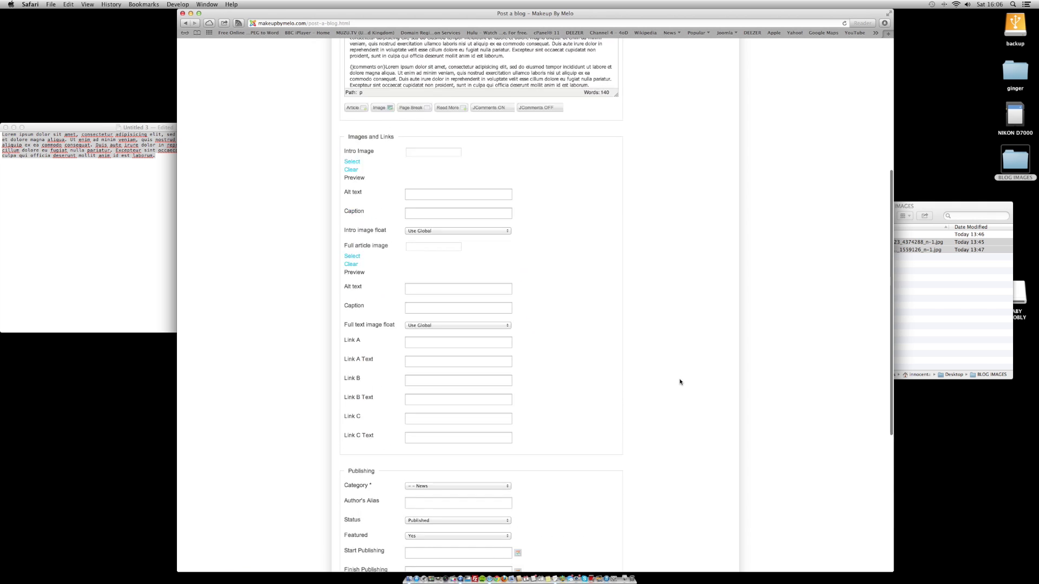
scroll(649, 320, down, 4)
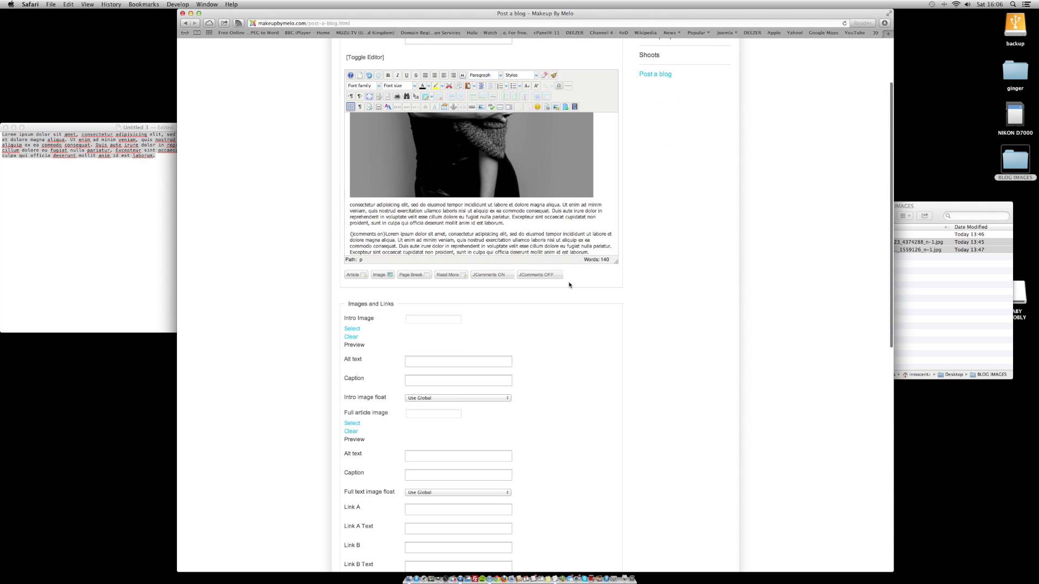
drag(617, 259, 628, 333)
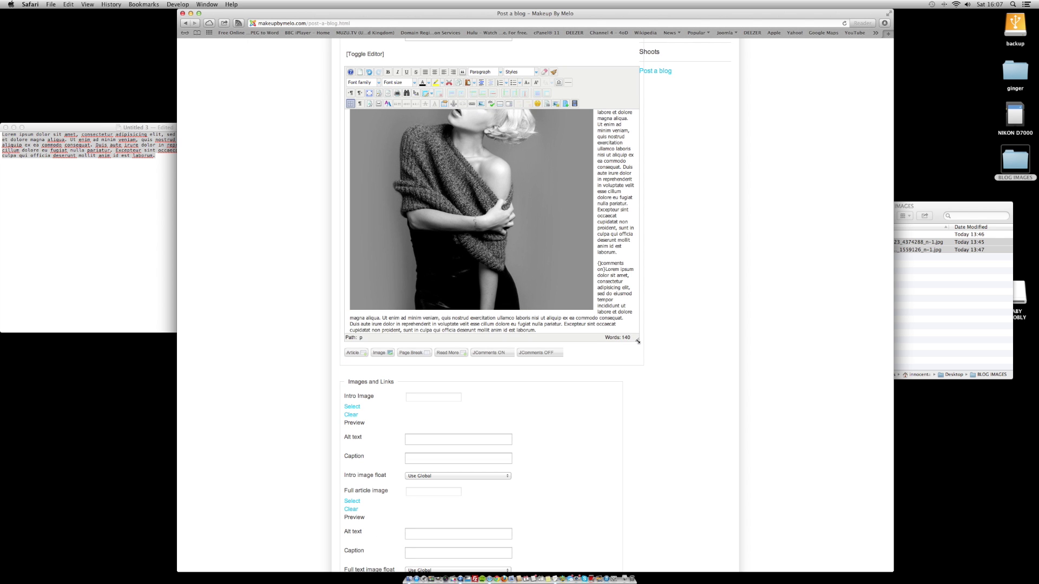
scroll(599, 293, down, 2)
scroll(599, 290, up, 3)
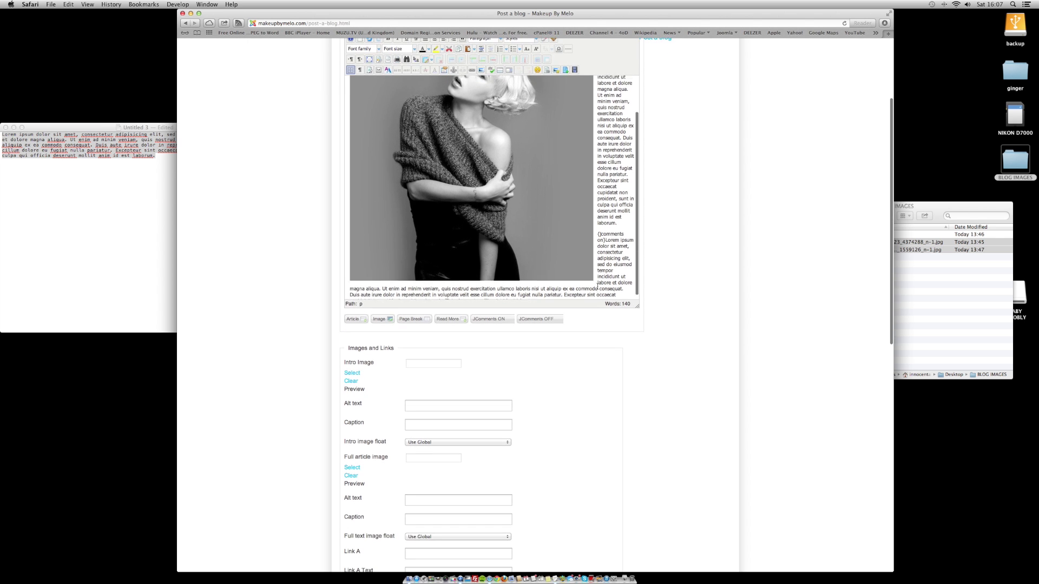
scroll(597, 287, up, 1)
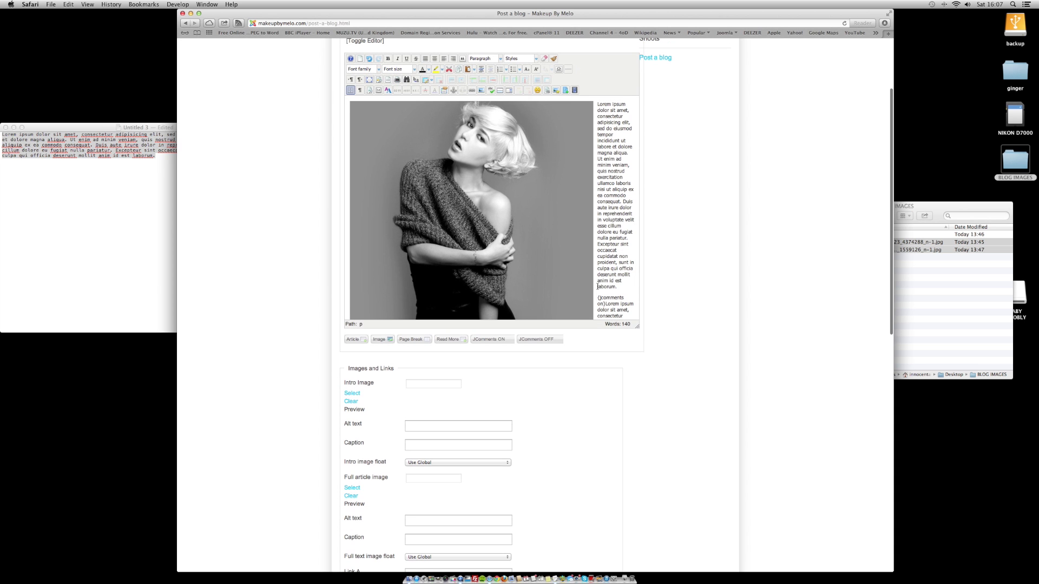
scroll(597, 287, down, 12)
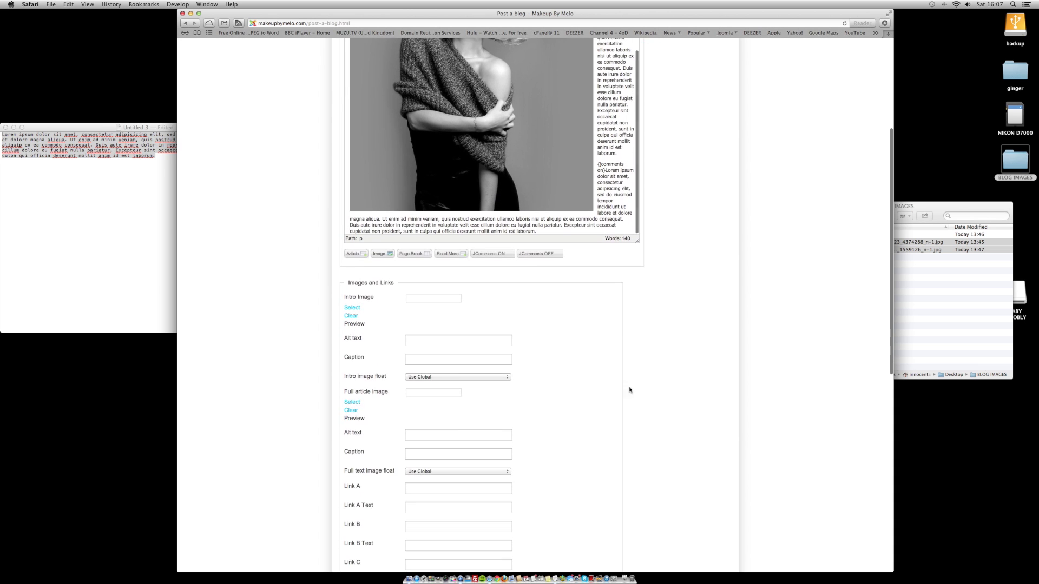
Step: Save the completed blog article to submit it to the website
scroll(613, 421, down, 3)
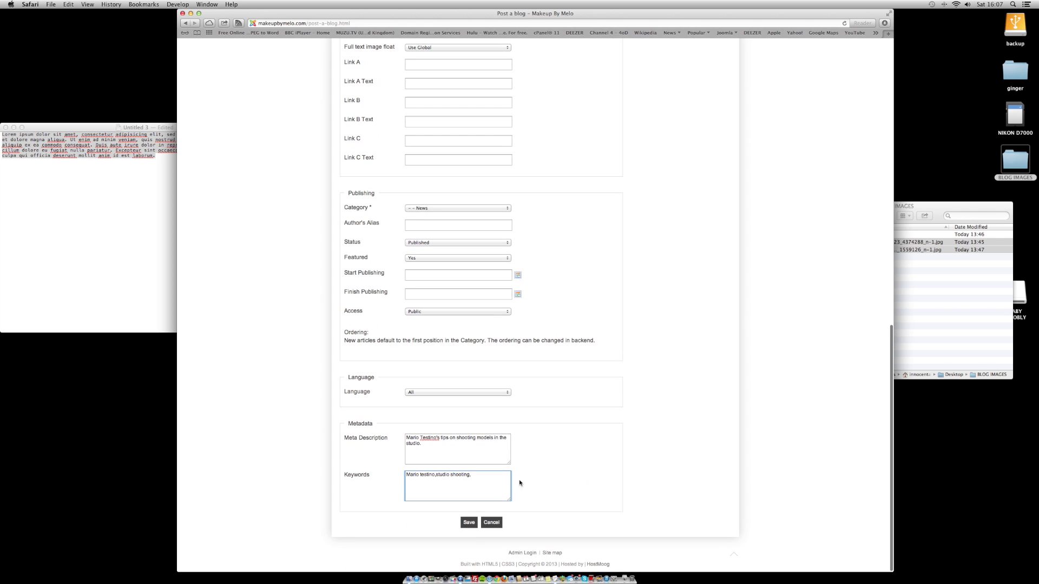
click(469, 523)
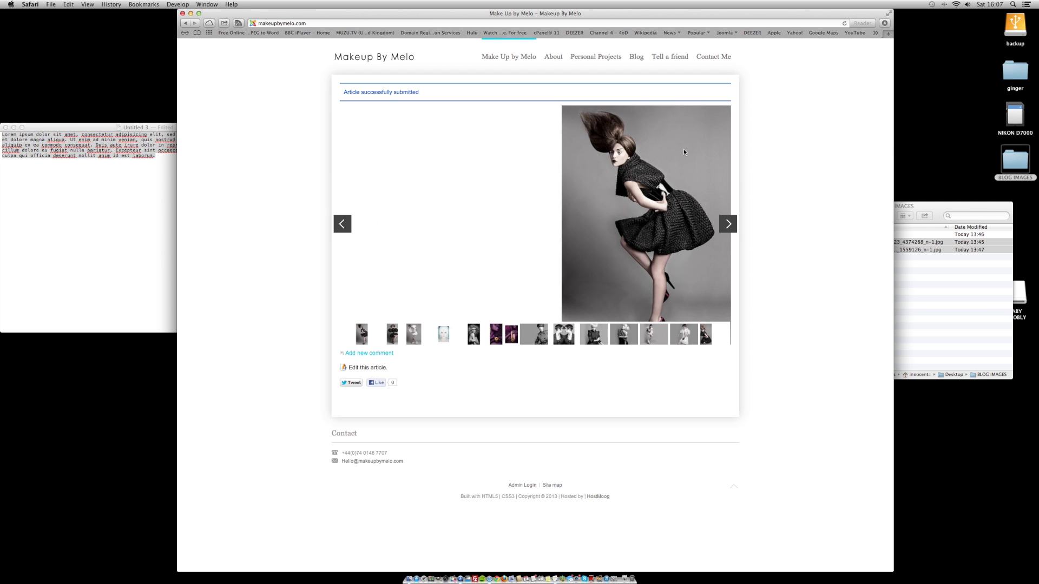
Step: Open the site's Blog page and review how the "Melo shoots with Mario Testino" post is laid out above the older post
click(639, 58)
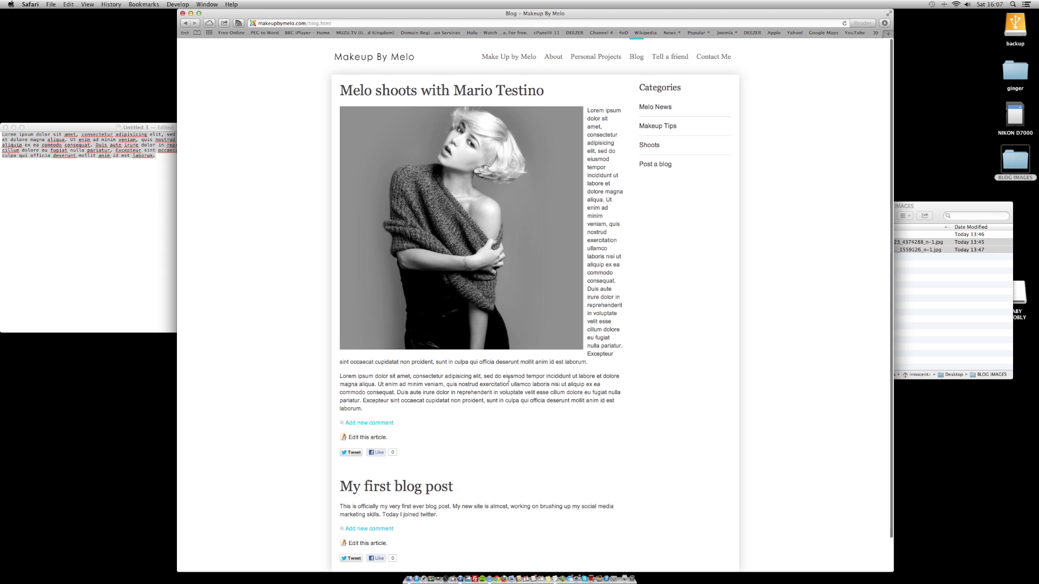
scroll(508, 379, down, 2)
scroll(509, 382, up, 2)
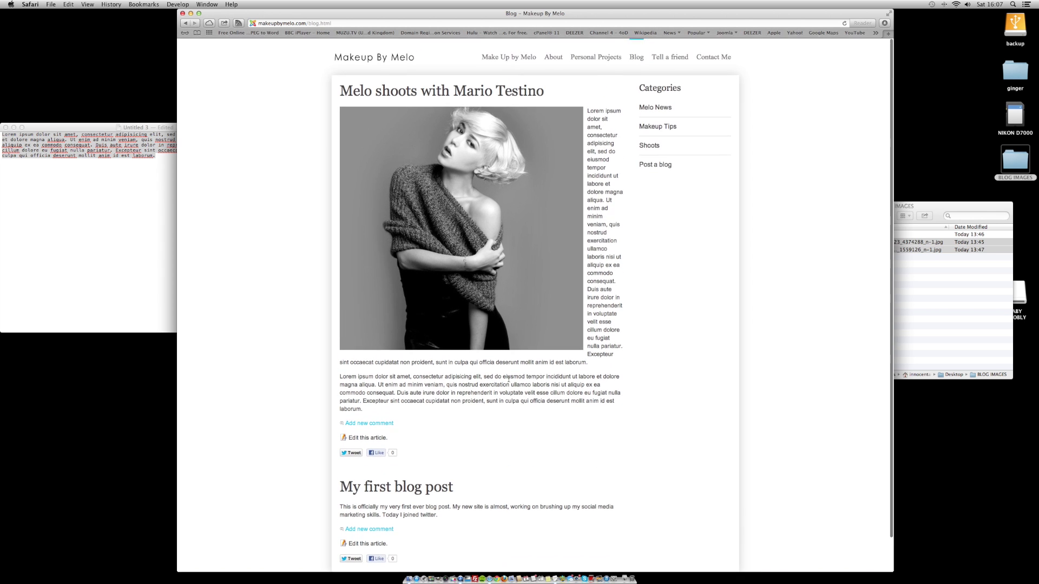
scroll(508, 381, down, 2)
scroll(509, 382, down, 1)
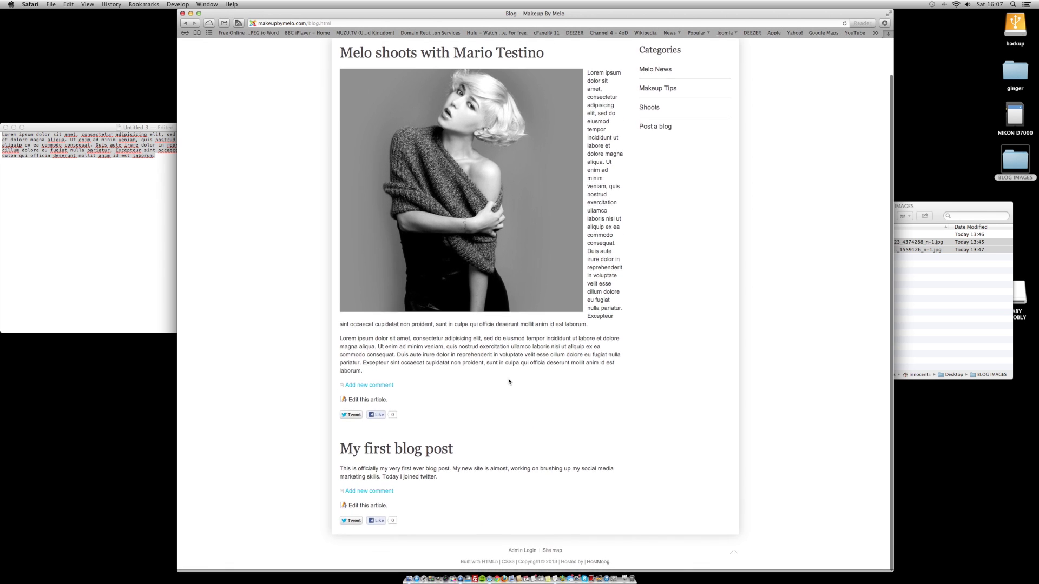
scroll(509, 381, up, 1)
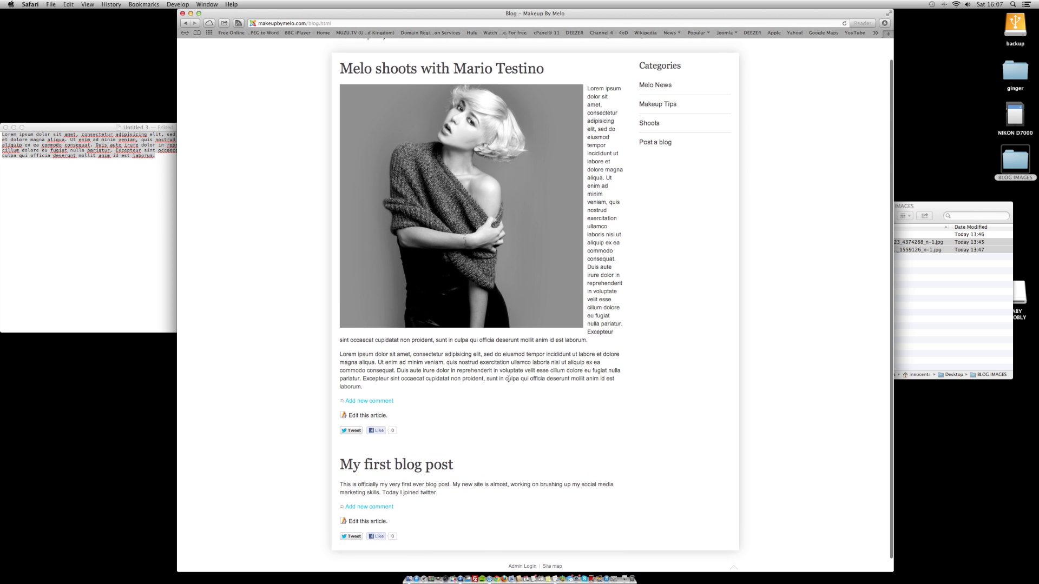
scroll(509, 378, up, 1)
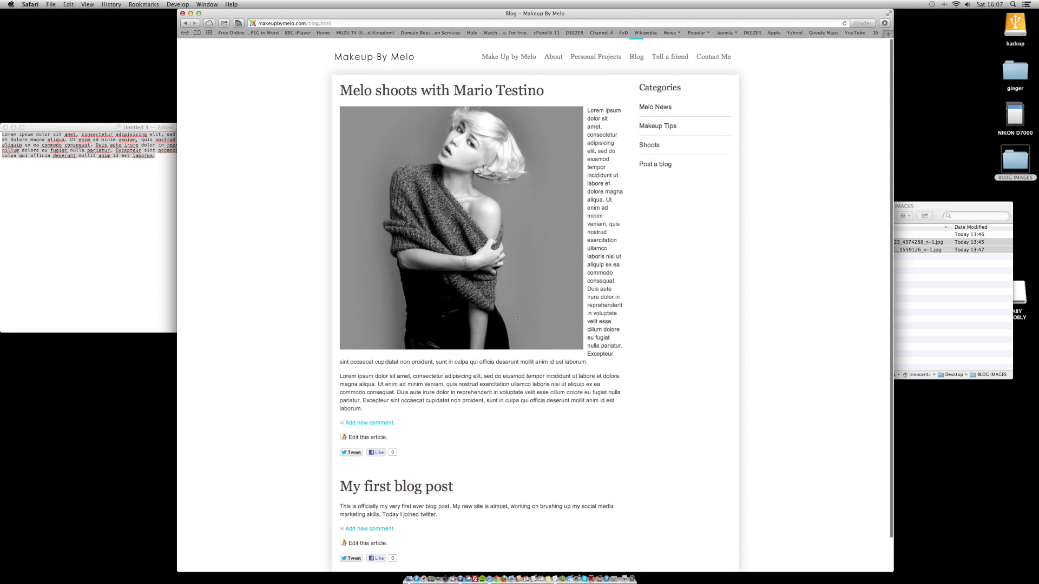
Step: Open the full "Melo shoots with Mario Testino" article and check its comment form, placing the cursor in the empty comment box
click(484, 93)
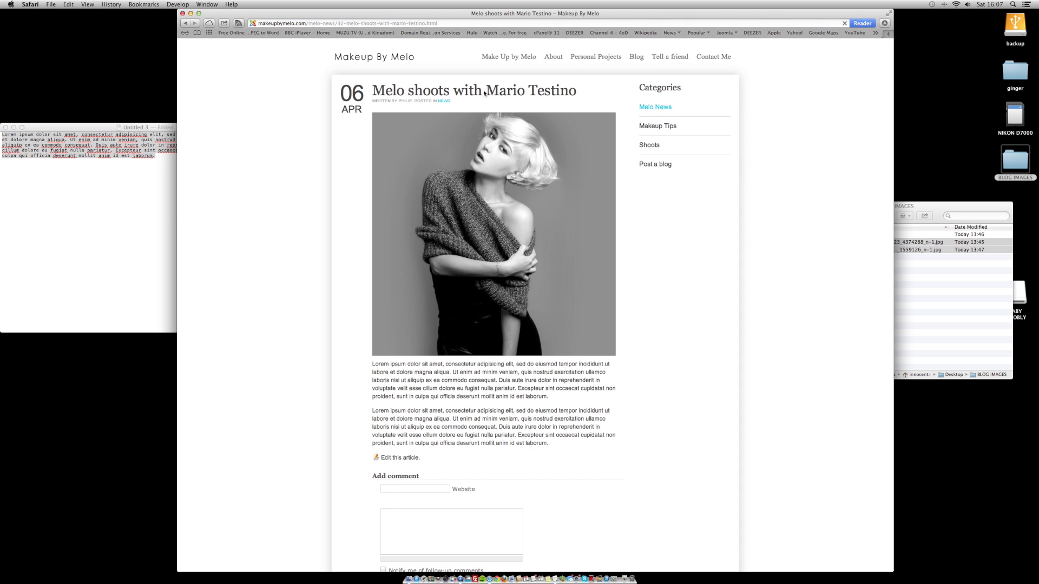
scroll(448, 402, down, 3)
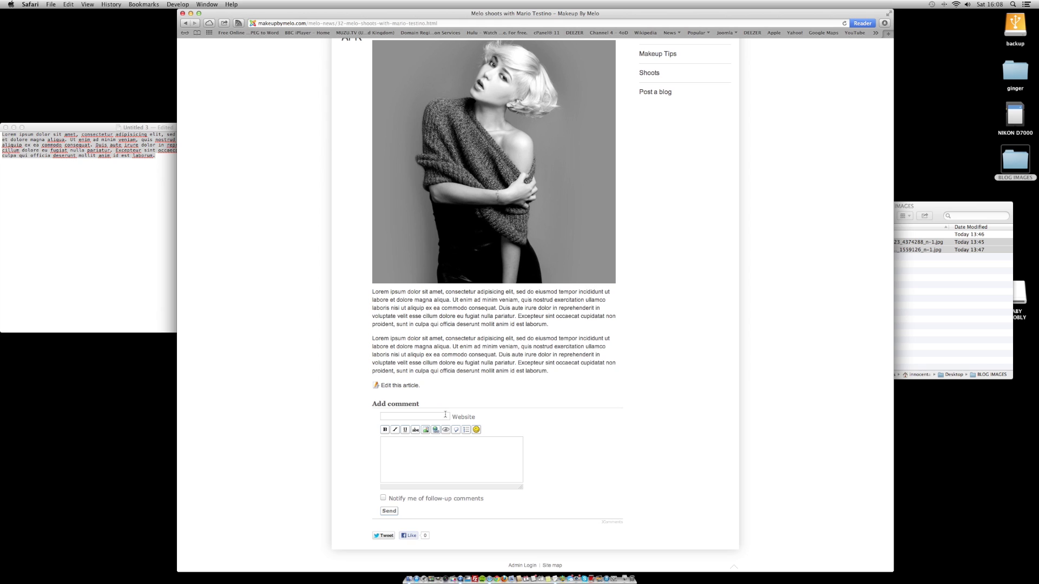
click(417, 462)
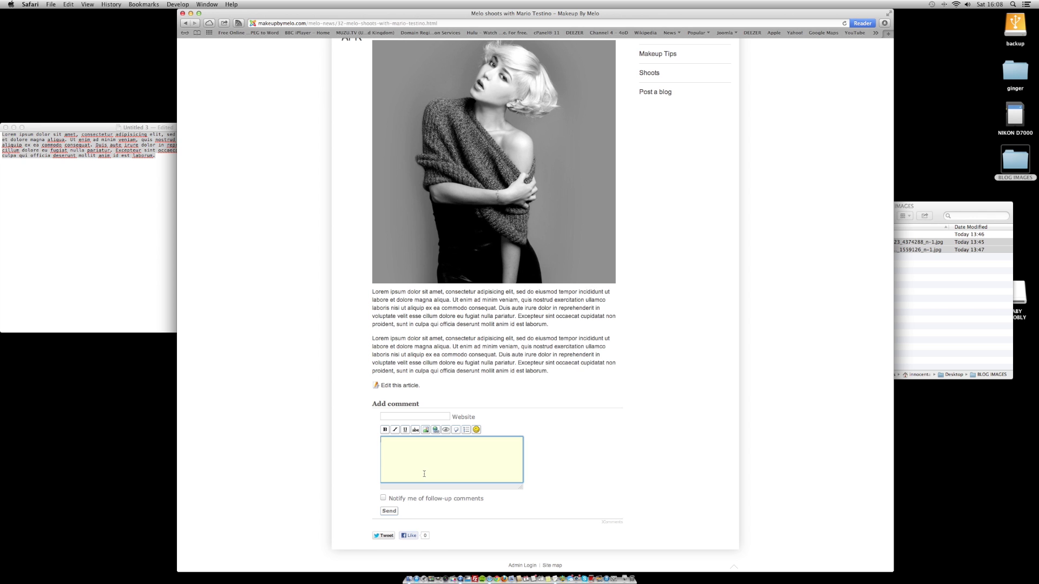
scroll(423, 495, up, 3)
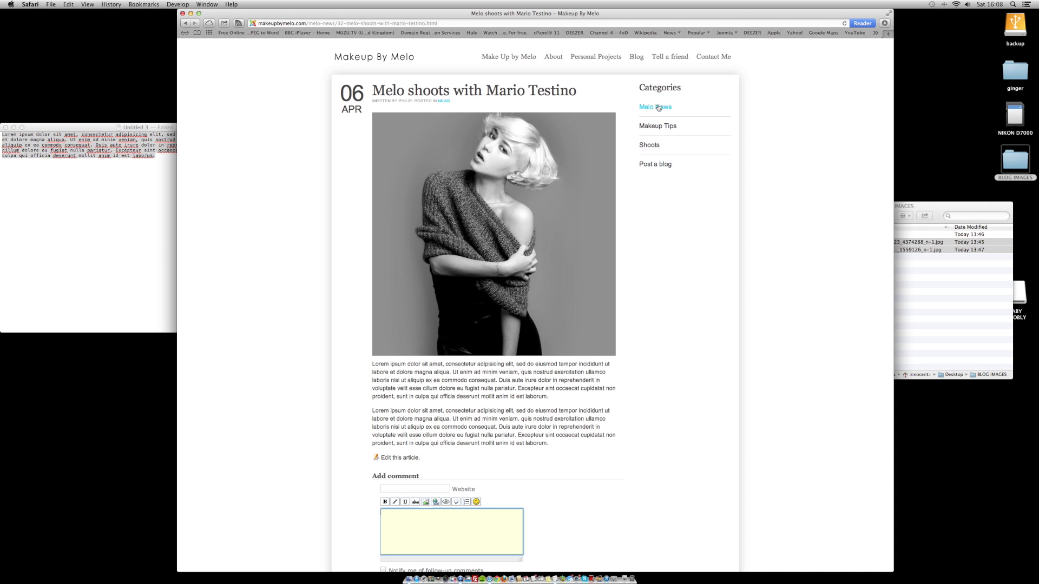
Step: Open the Melo News category and look through its posts, including the new article's image, text and comment links
click(655, 108)
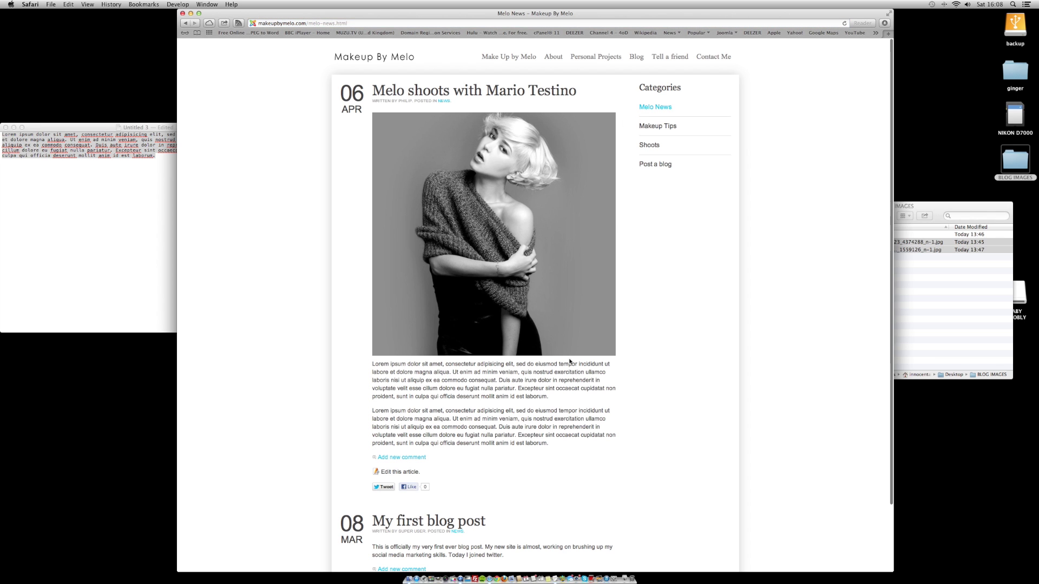
scroll(569, 359, down, 3)
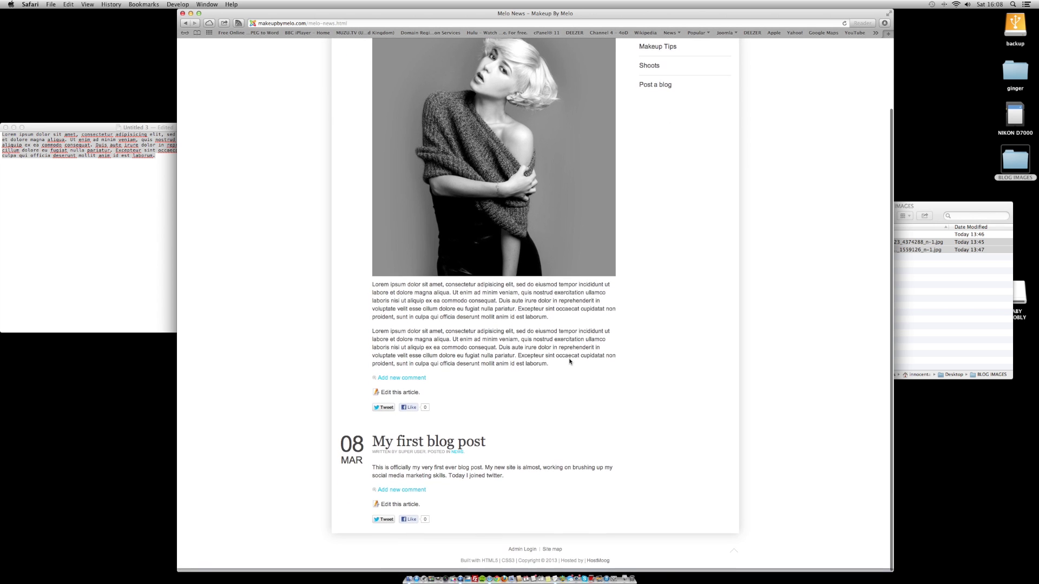
scroll(569, 361, up, 2)
scroll(569, 361, up, 2)
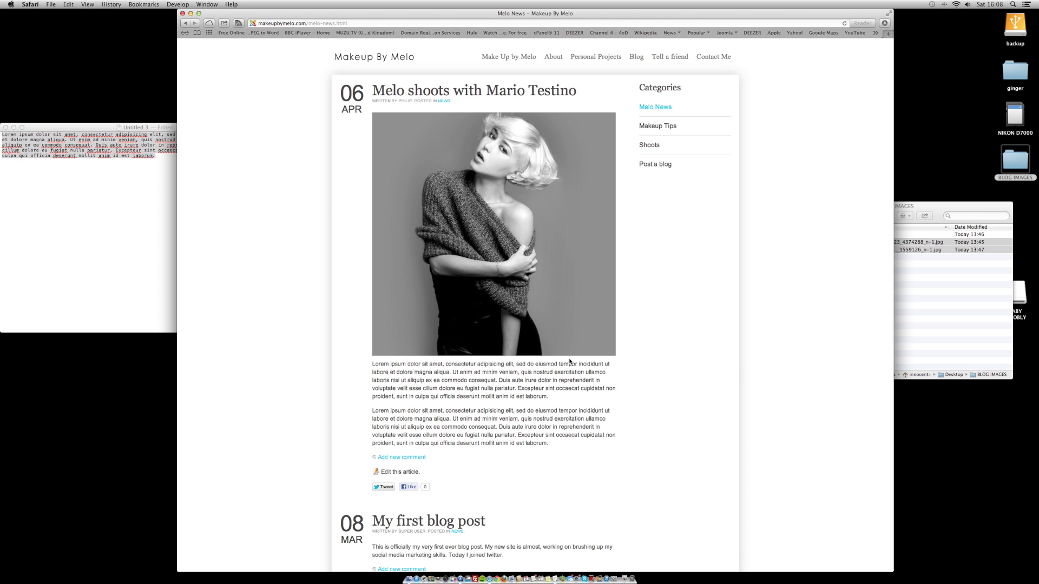
scroll(569, 361, down, 3)
scroll(569, 362, up, 3)
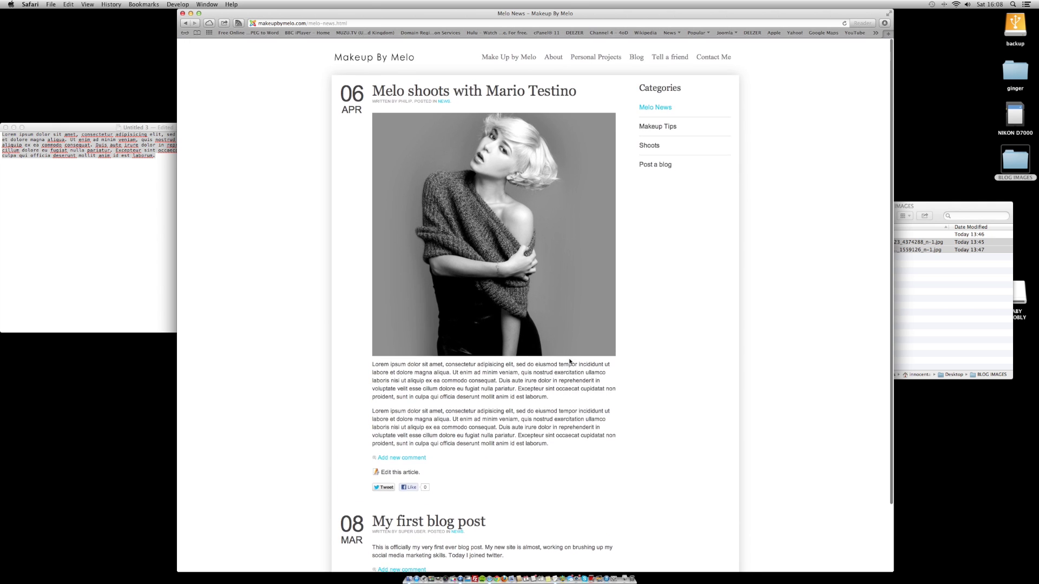
scroll(569, 361, down, 3)
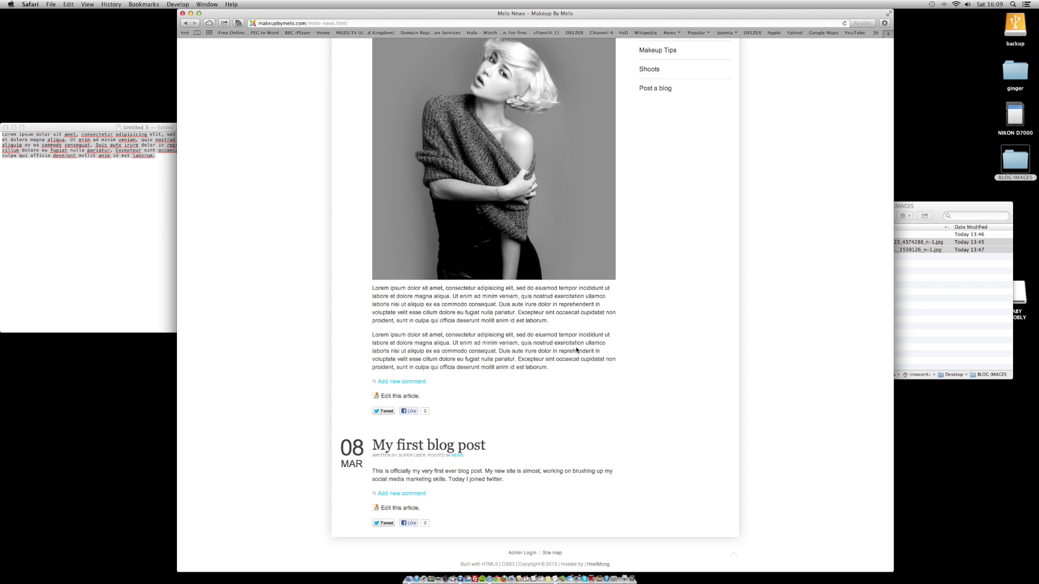
scroll(567, 296, up, 3)
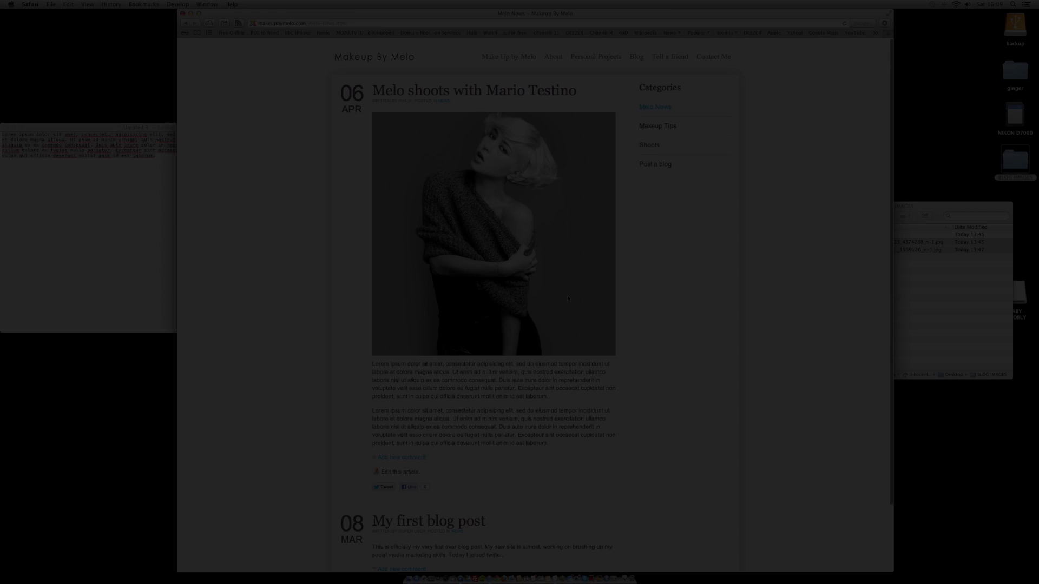